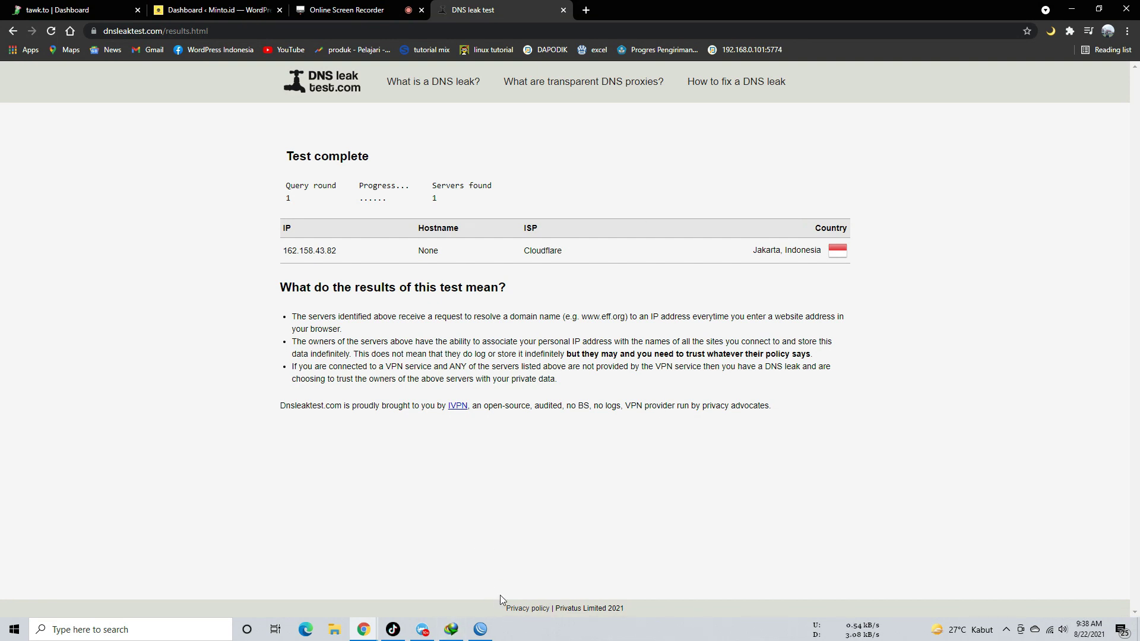
Switch to WinBox, close the open firewall rule and delete the four filter rules under the WHATSAPP comment.
left_click(482, 633)
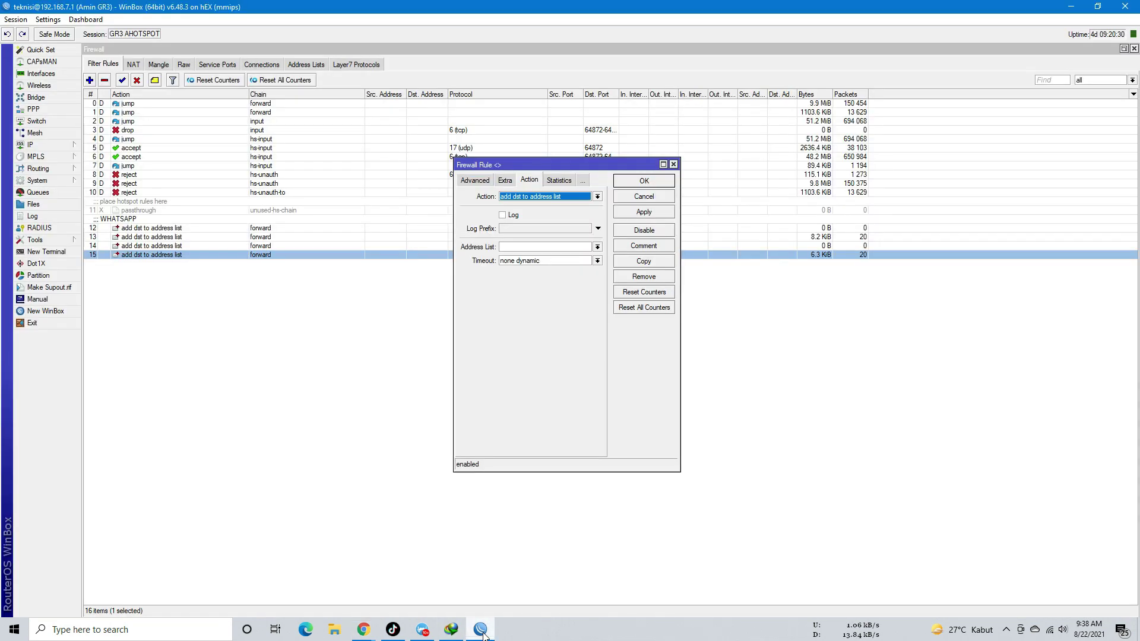
left_click(673, 165)
left_click(200, 227)
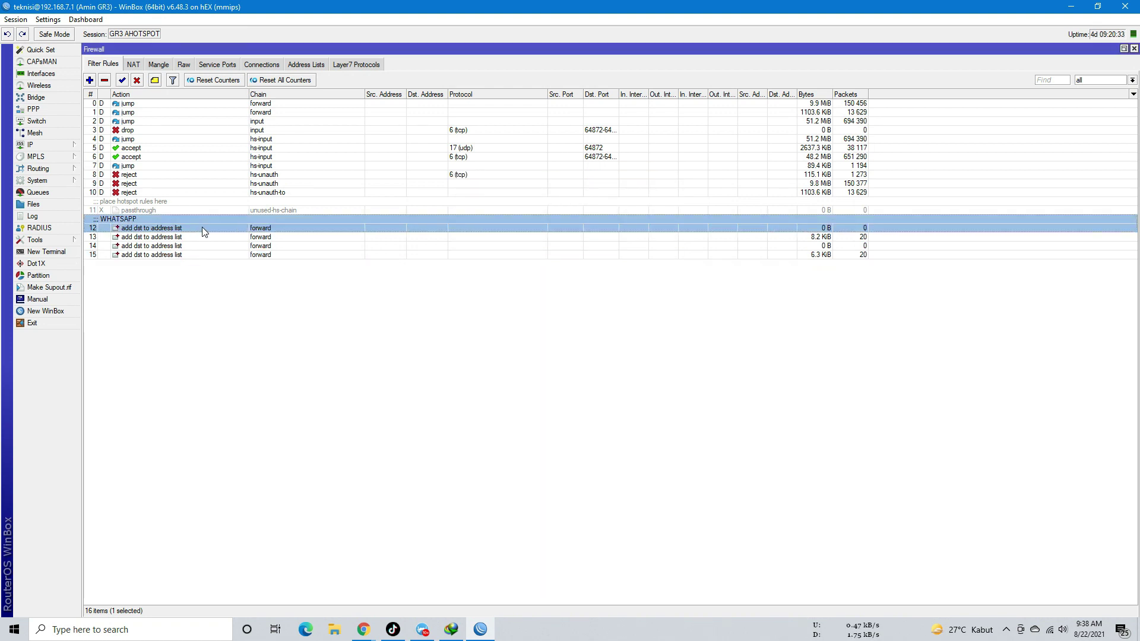
key("shift+Down")
key("shift+Down")
key("shift+Down")
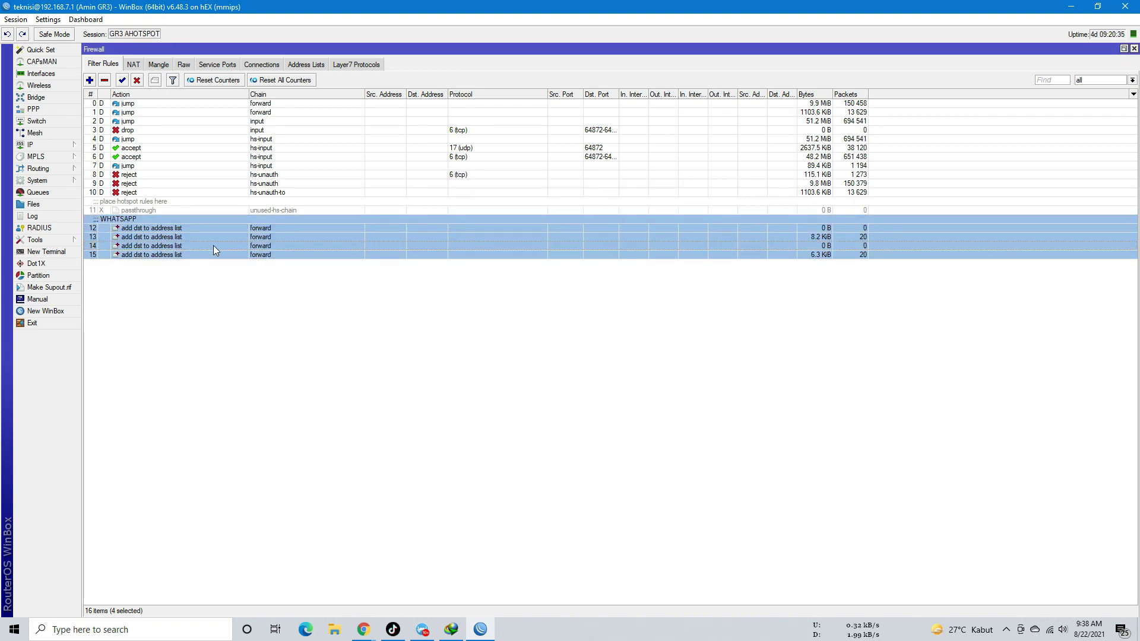
left_click(105, 80)
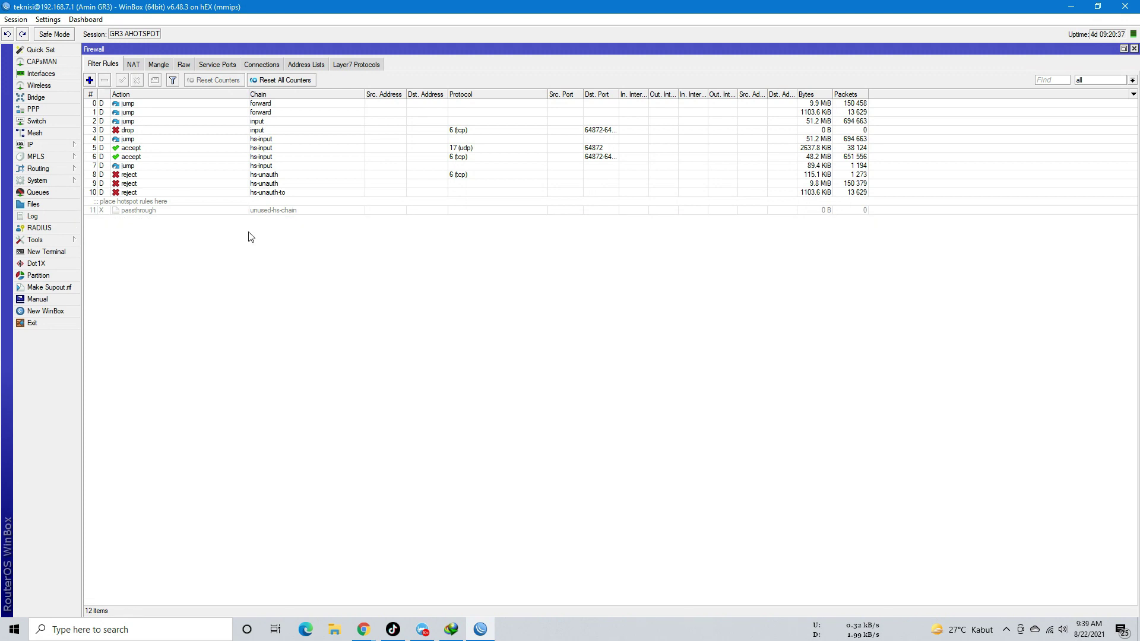
Check the mangle rules, discard the leftover new mangle rule and reopen the firewall filter rules.
left_click(162, 64)
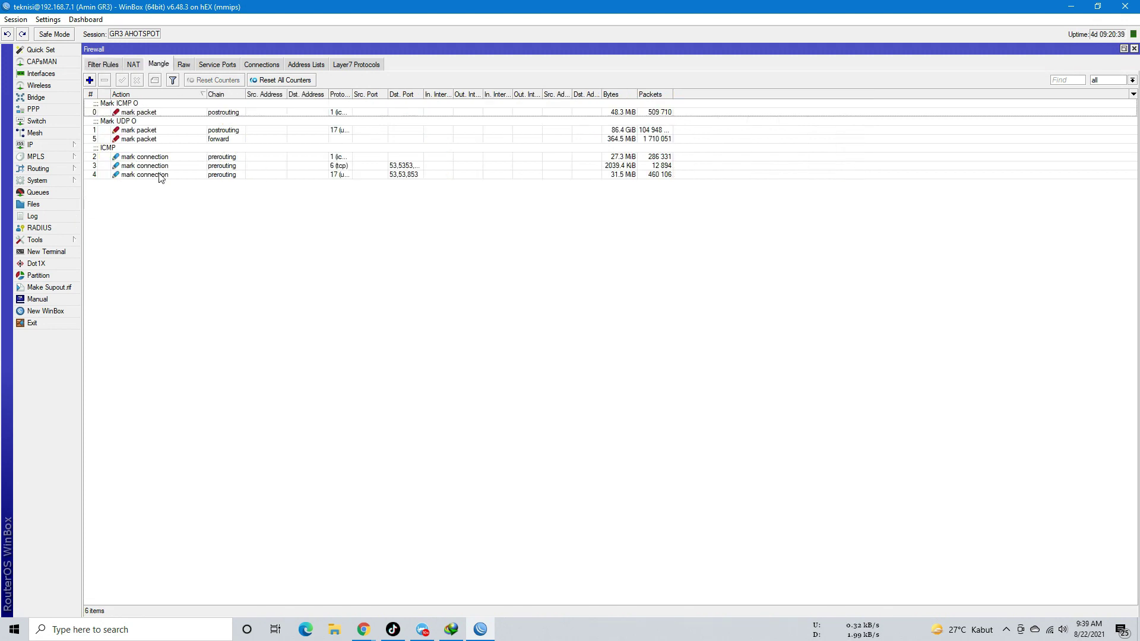
left_click(102, 64)
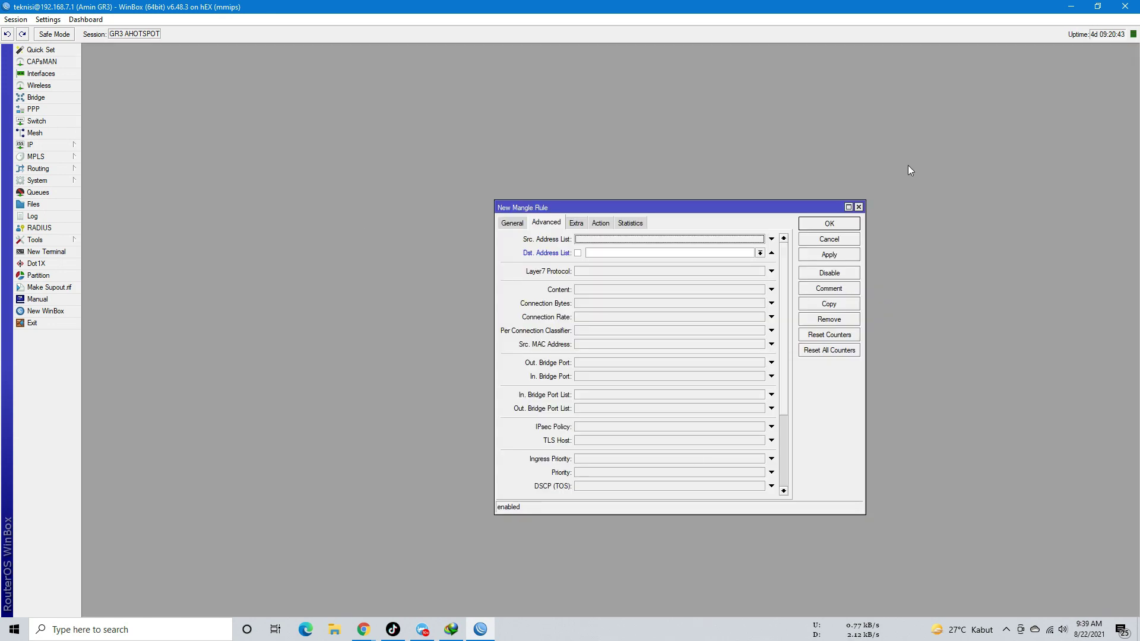
left_click(859, 207)
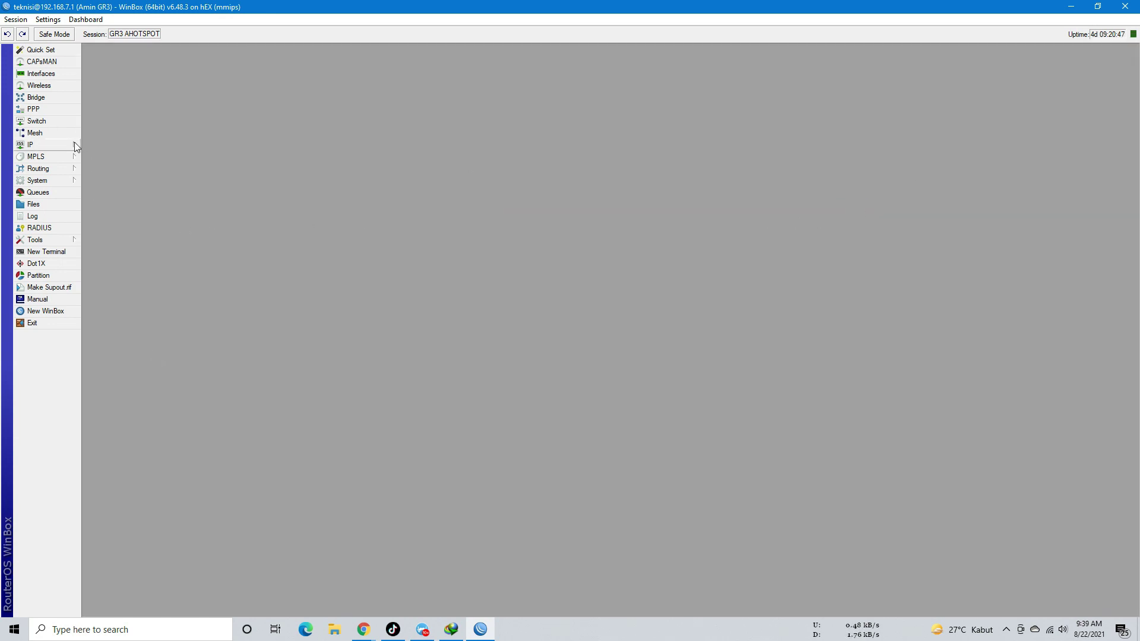
mouse_move(77, 147)
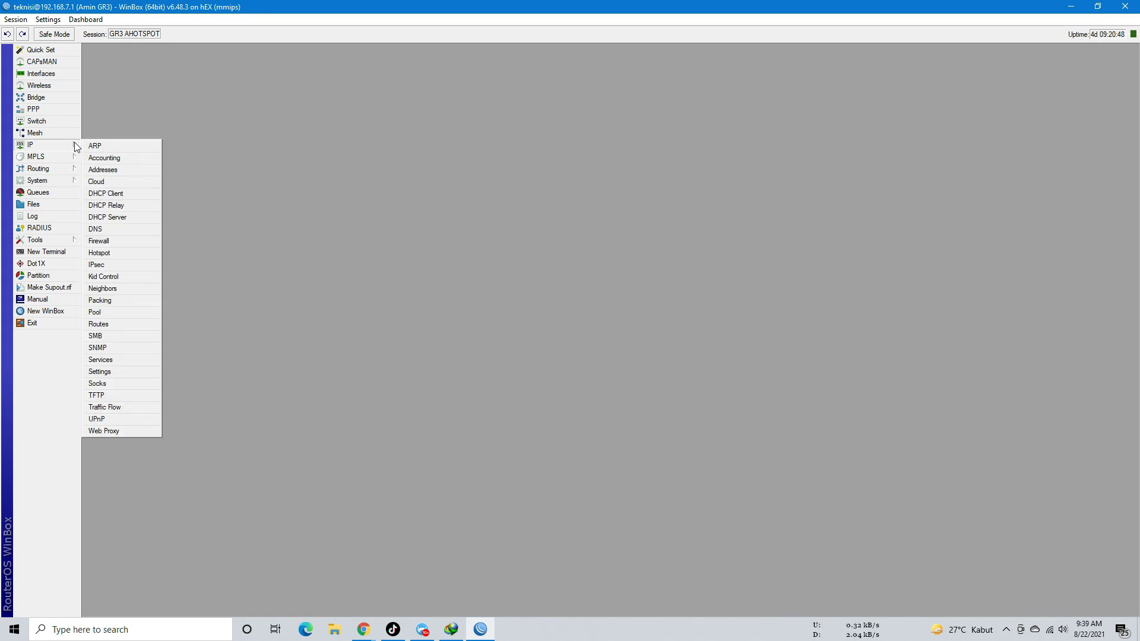
left_click(107, 240)
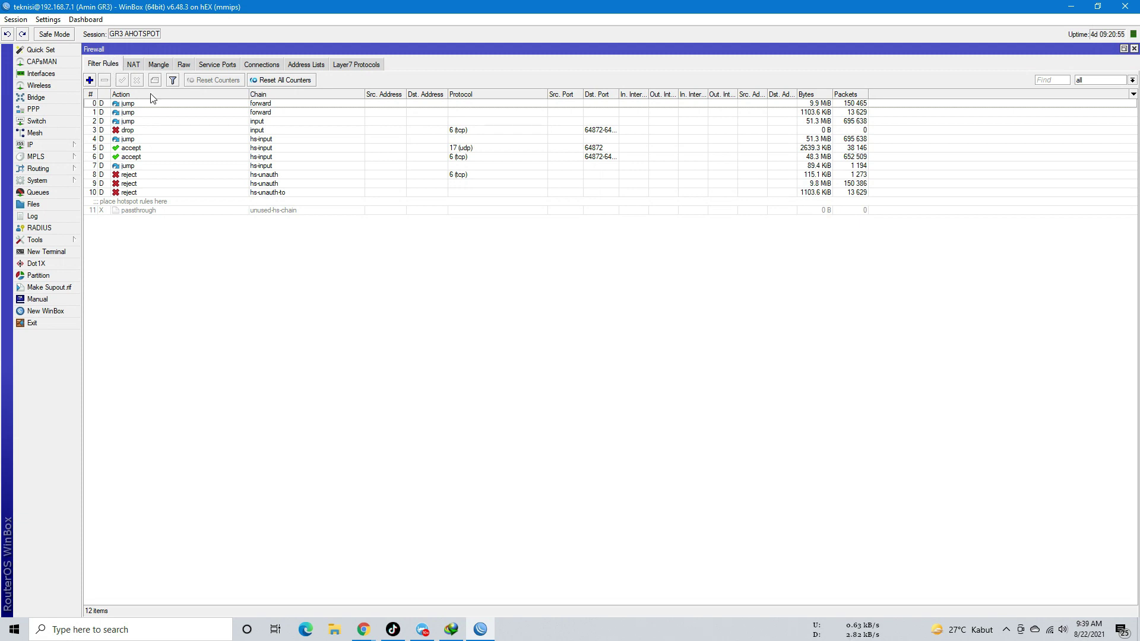
Start a new filter rule on the forward chain with the content match set to whats.com.
left_click(90, 79)
left_click(465, 183)
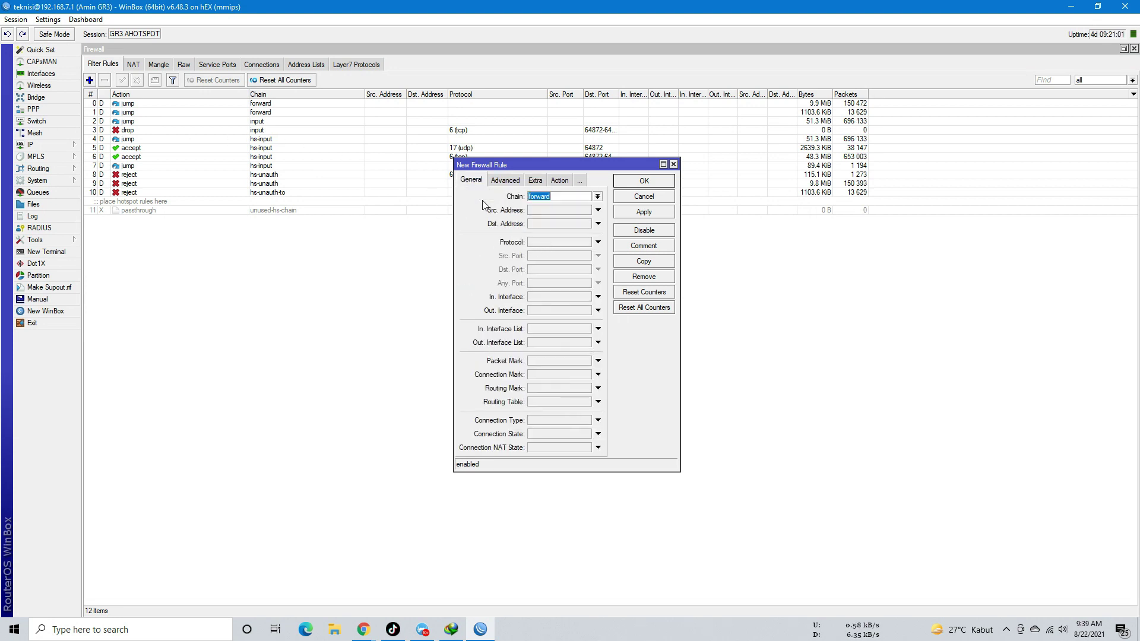
left_click(509, 180)
left_click(561, 245)
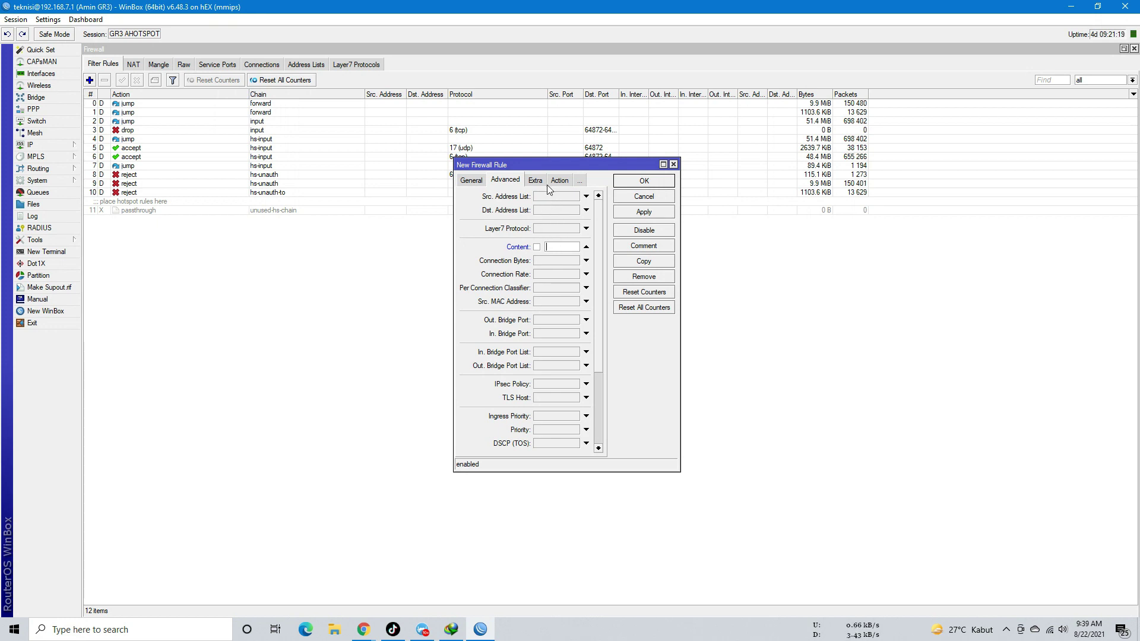
type("whats.com")
Set the rule's action to add dst to address list, with address list Facebook and timeout 4d 00:00:00, and apply it.
left_click(559, 180)
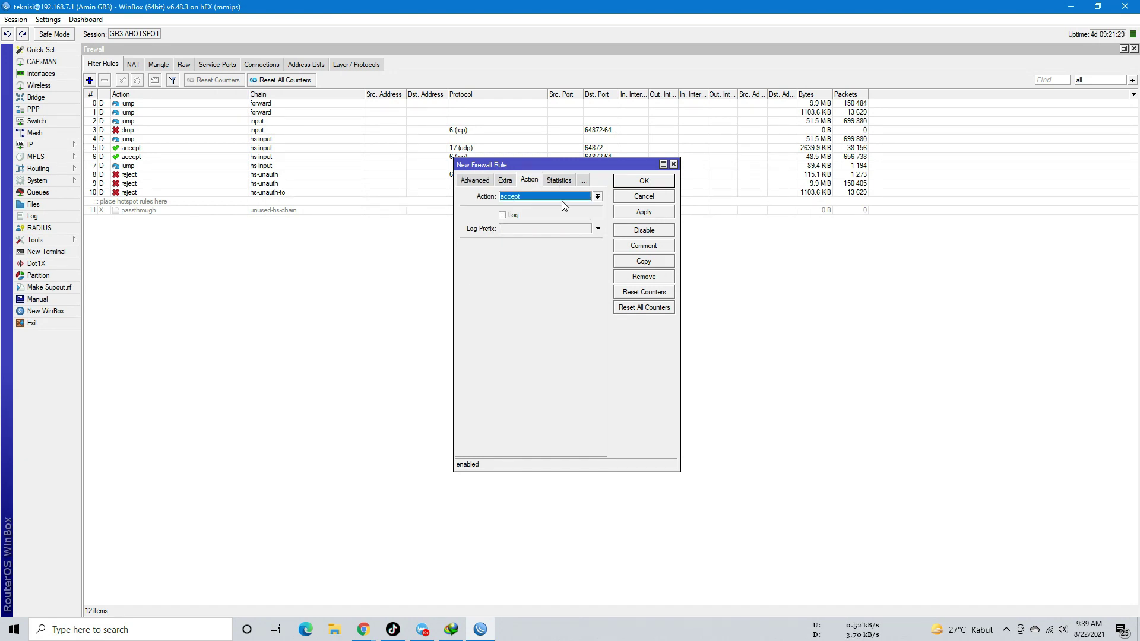
left_click(563, 198)
left_click(567, 215)
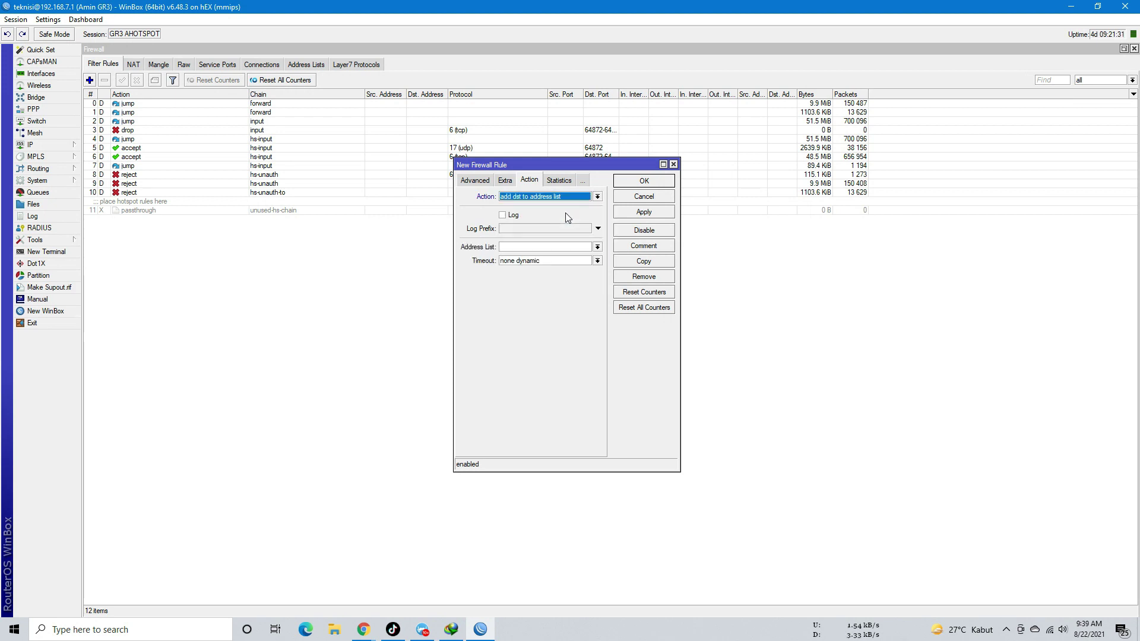
left_click(574, 246)
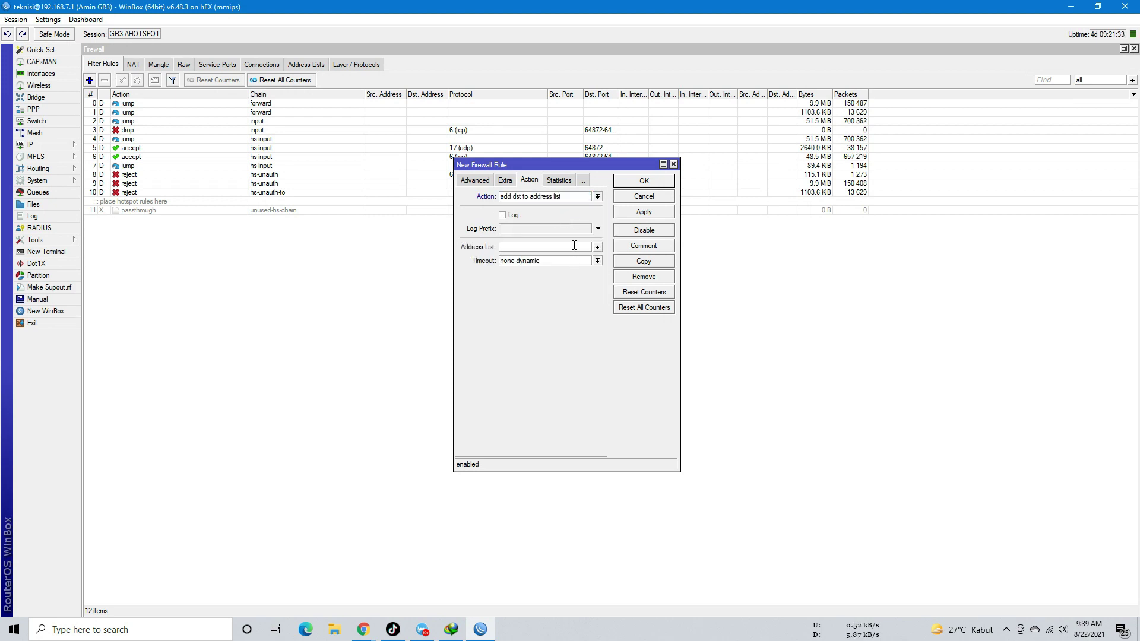
type("Facebook")
left_click_drag(558, 263, 485, 265)
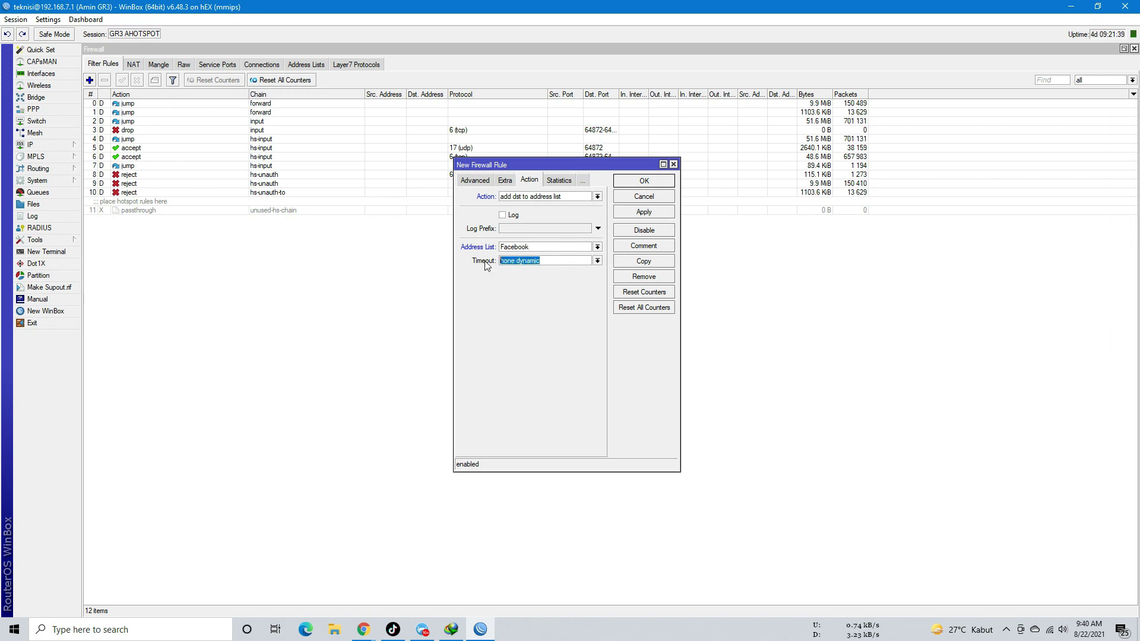
type("4d")
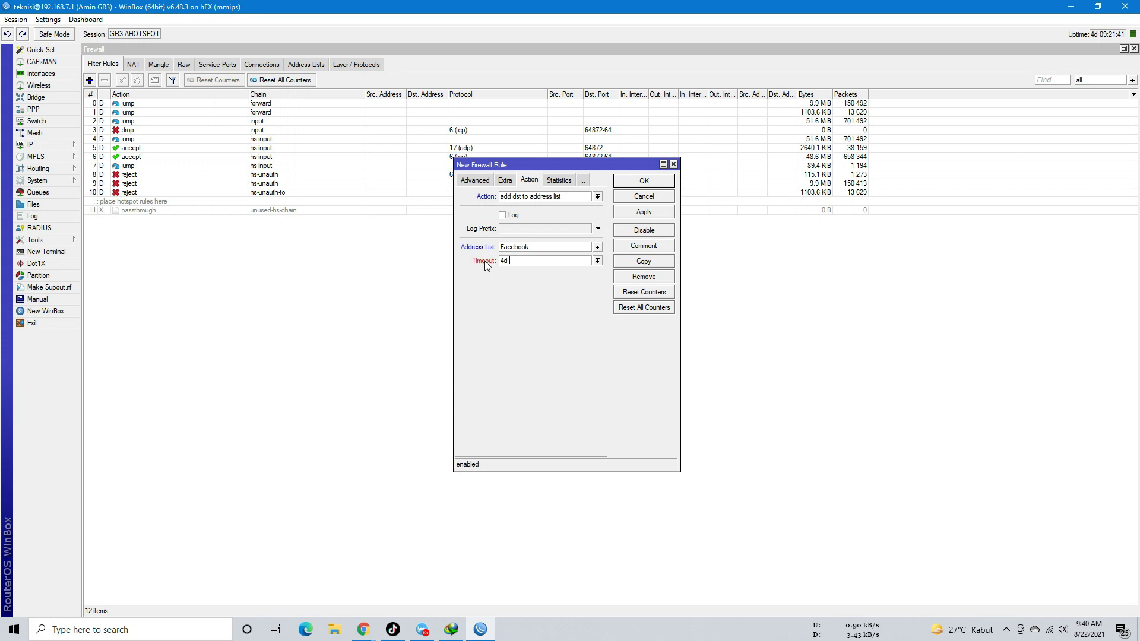
type(" 00:00:00")
left_click(644, 214)
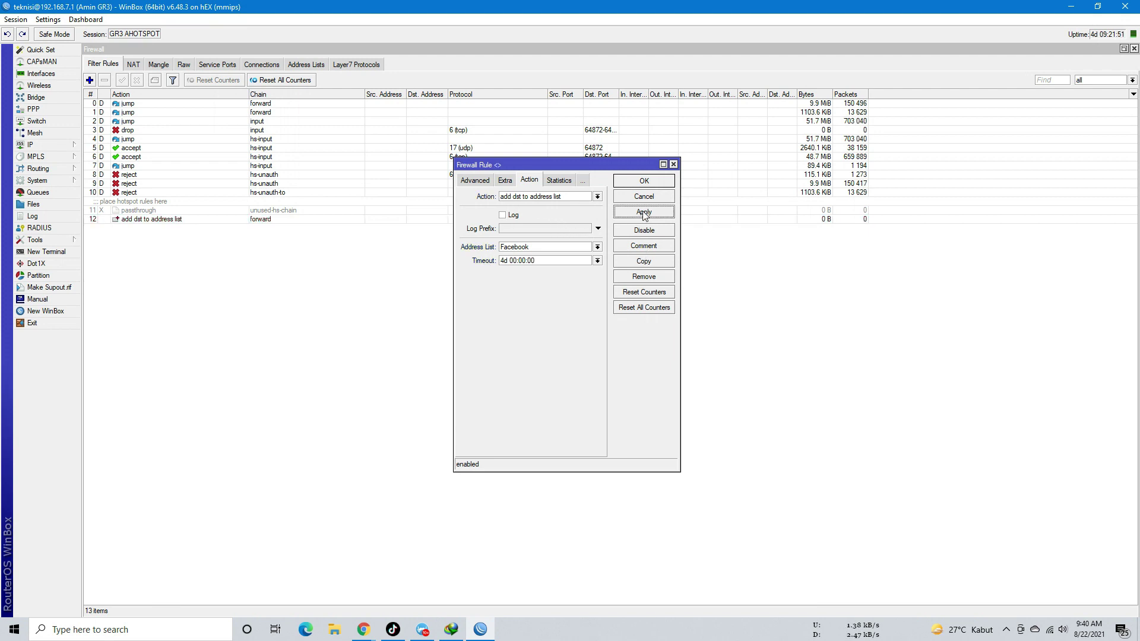
Change the rule's address list to Whatsapp and add the comment Whatsapp.
left_click(644, 245)
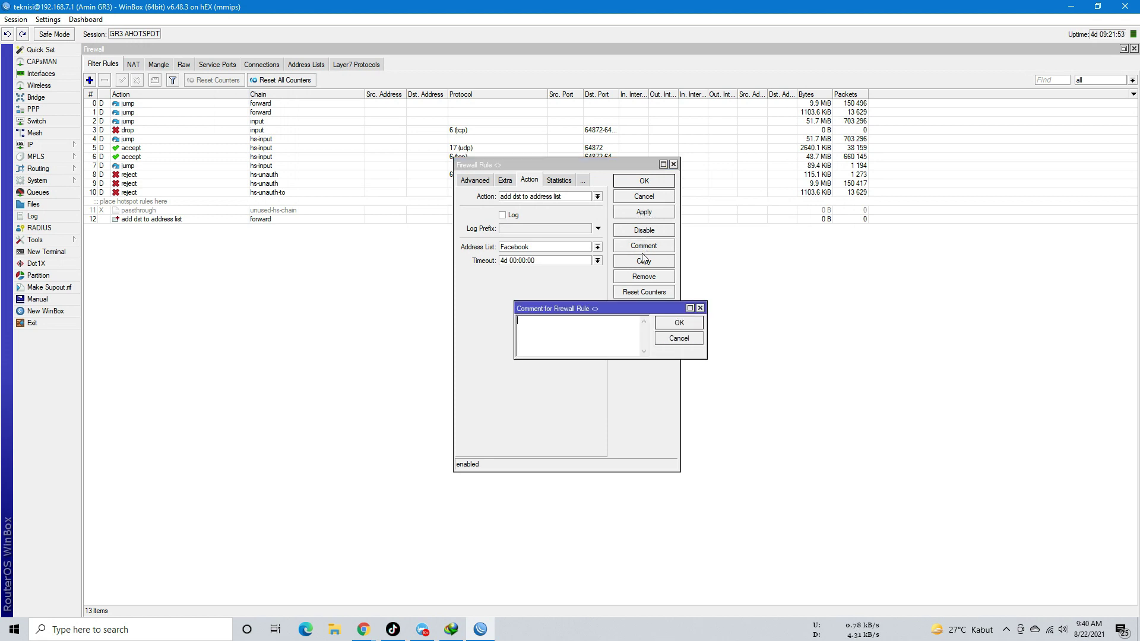
left_click_drag(555, 246, 488, 249)
type("What")
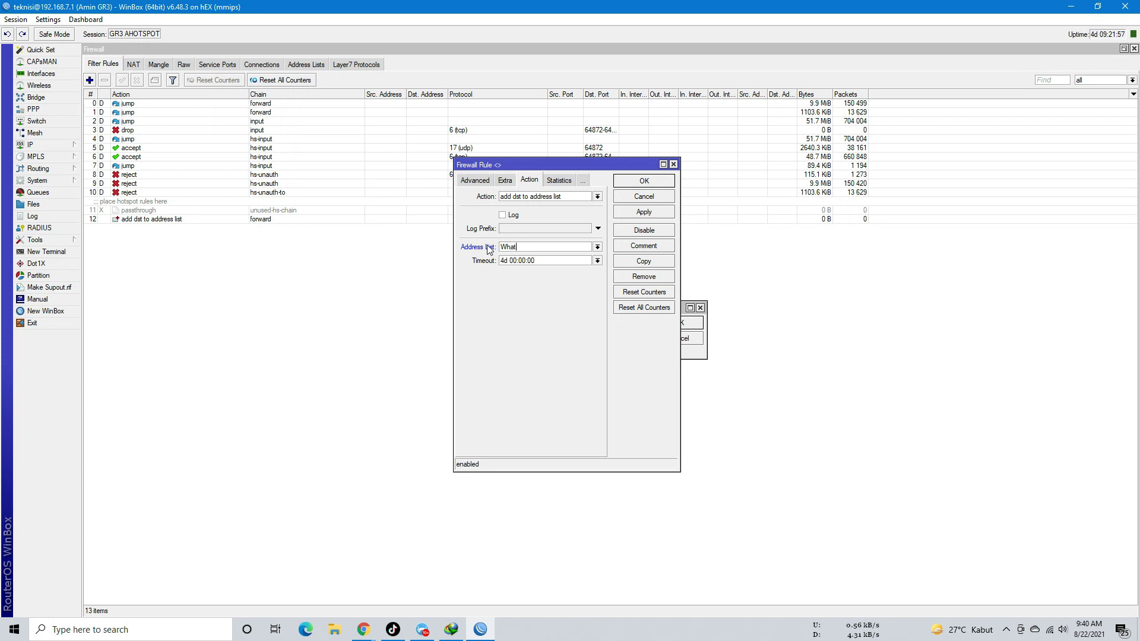
type("sapp")
left_click(644, 212)
type("Whatsa")
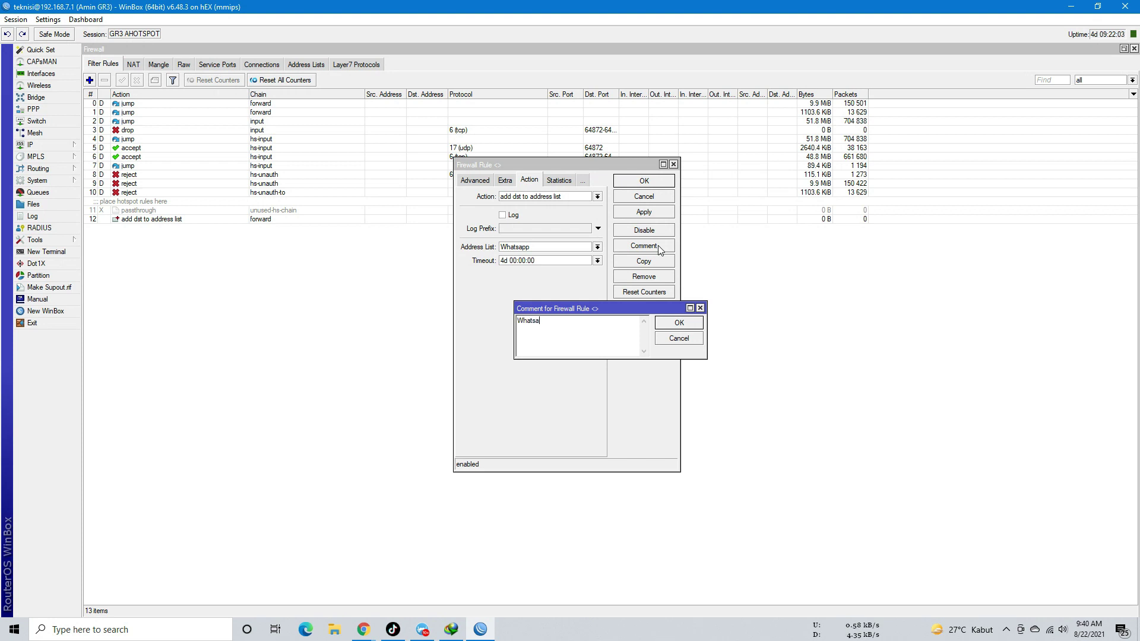
left_click(678, 324)
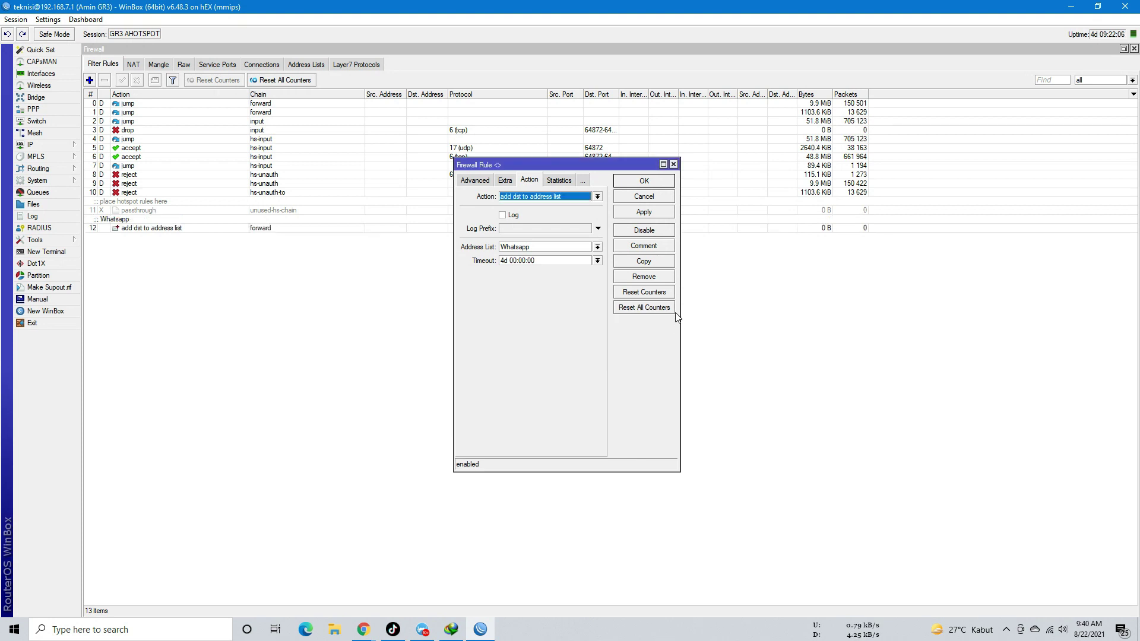
Duplicate the Whatsapp rule, close the original and keep Whatsapp as the copy's comment.
left_click_drag(580, 166, 524, 162)
left_click(588, 258)
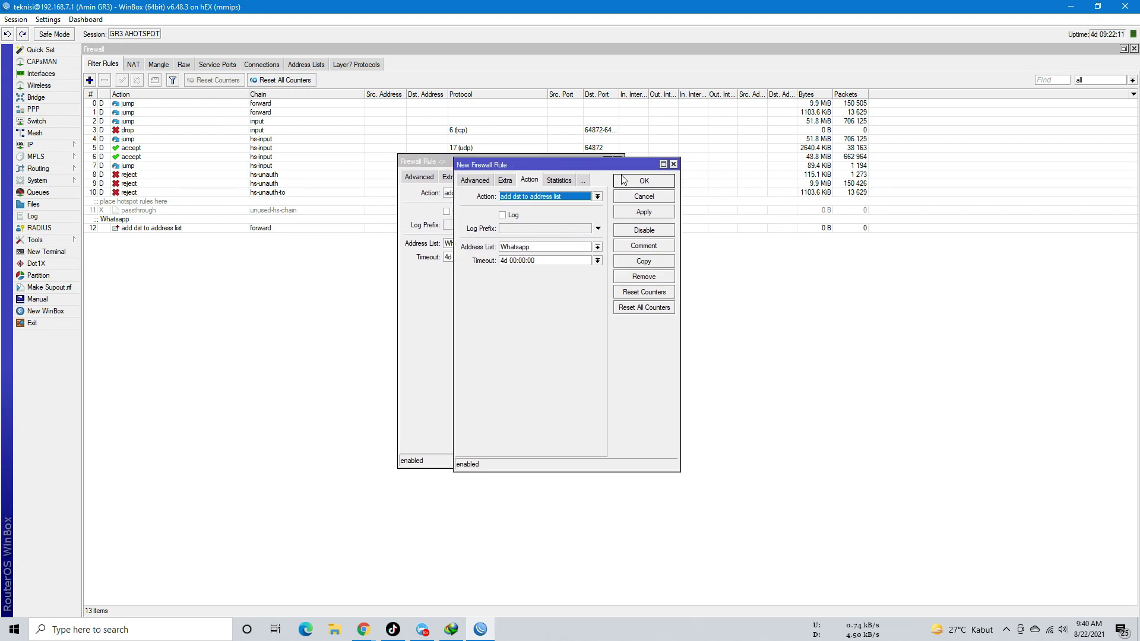
left_click(430, 168)
left_click(619, 163)
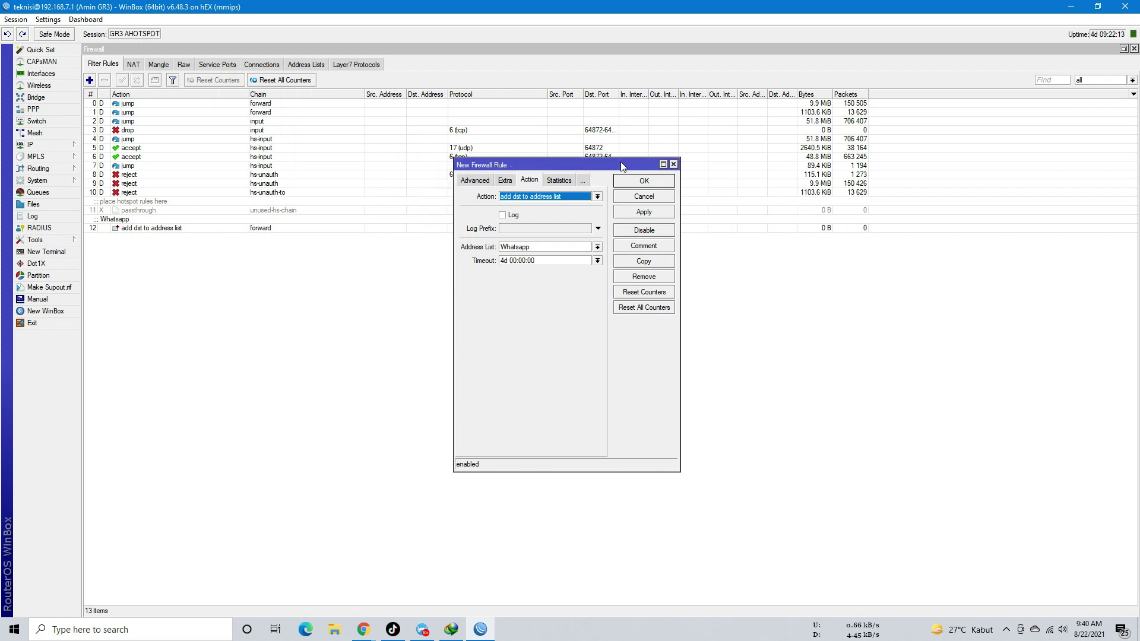
left_click(669, 245)
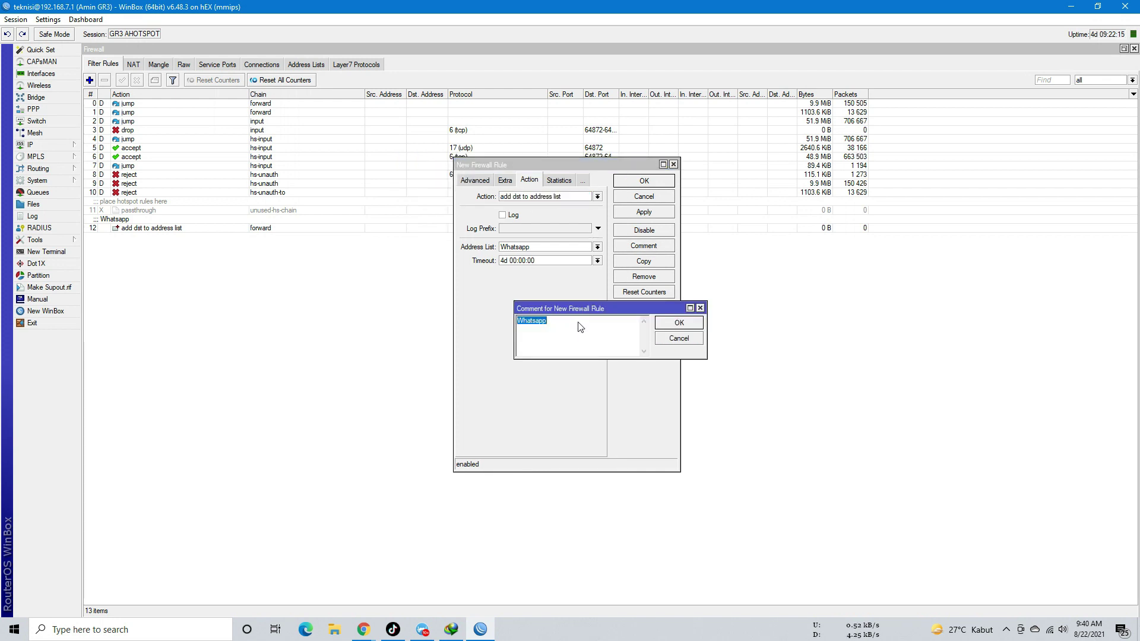
left_click(676, 324)
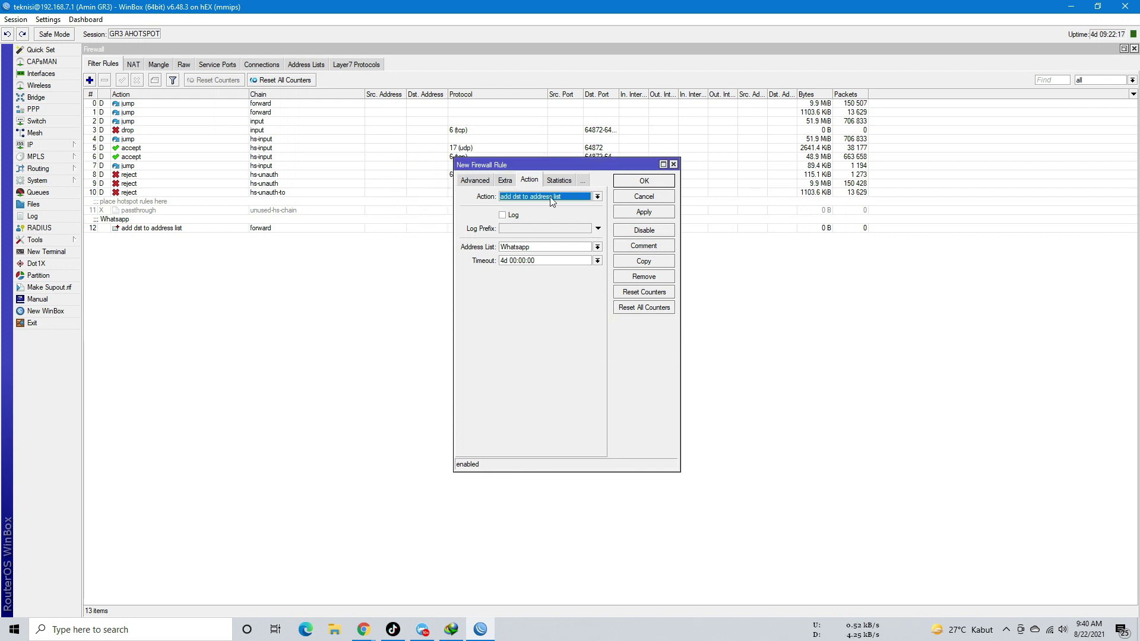
Set the duplicated rule's content match to whatsapp.net and apply it.
left_click(486, 182)
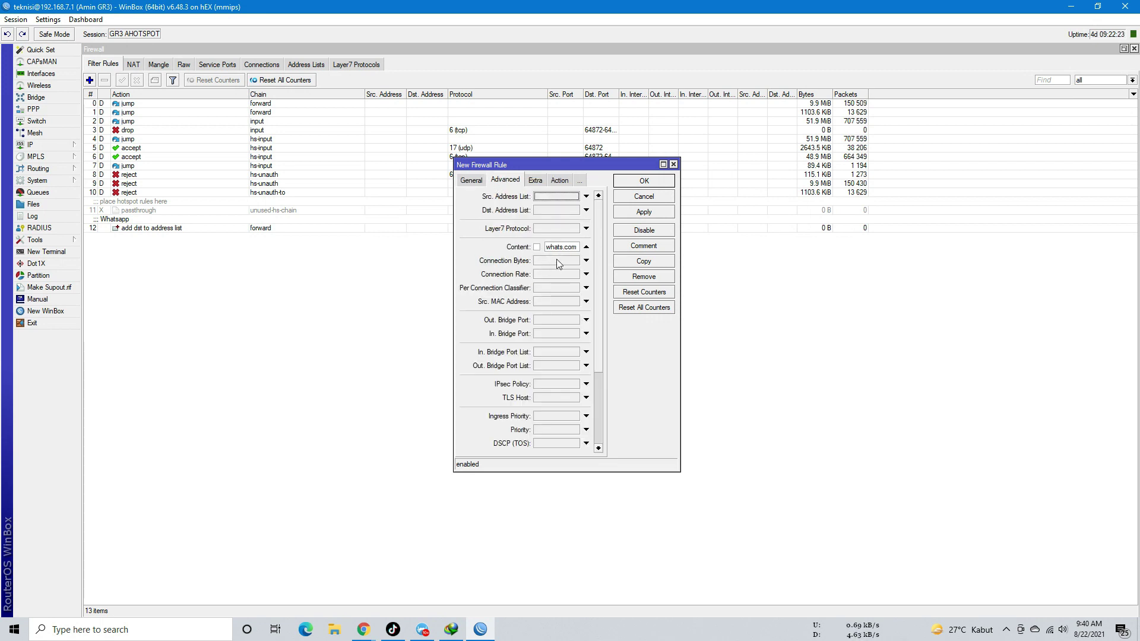
left_click_drag(547, 248, 587, 248)
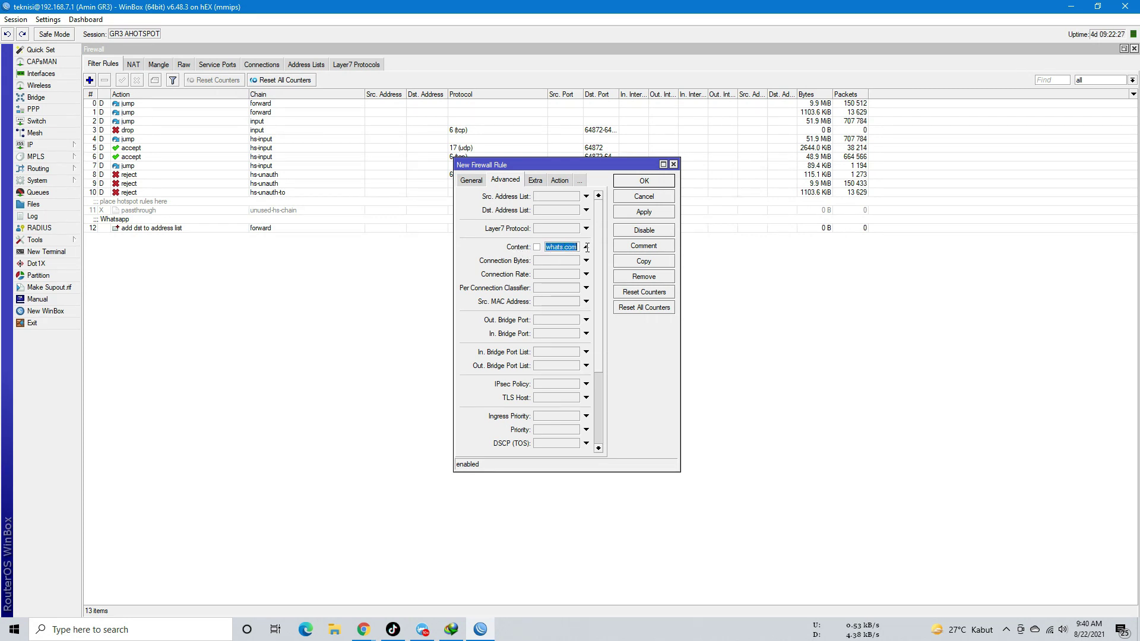
key("BackSpace")
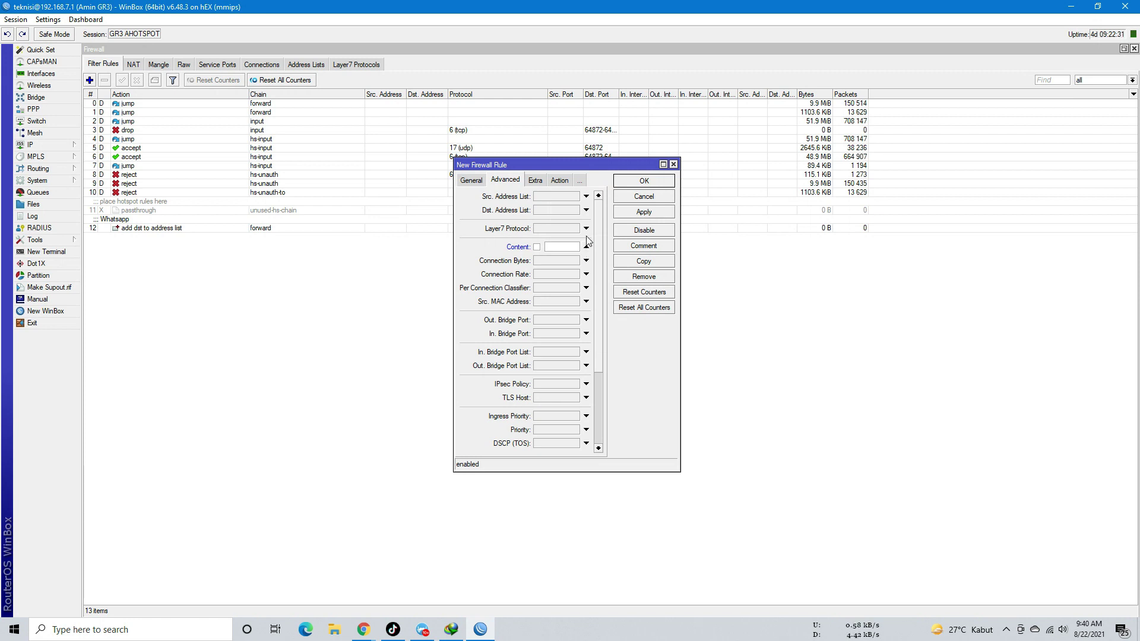
type("tsapp.net")
left_click(646, 212)
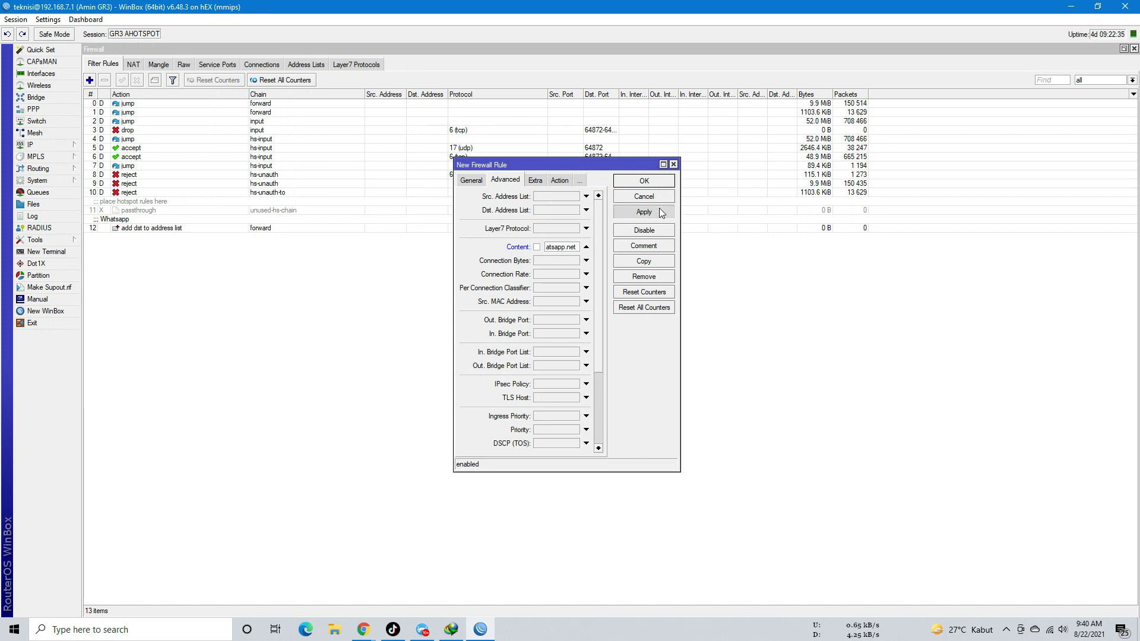
Duplicate the whatsapp.net rule, set the copy's content match to wa.me and save it.
left_click(655, 260)
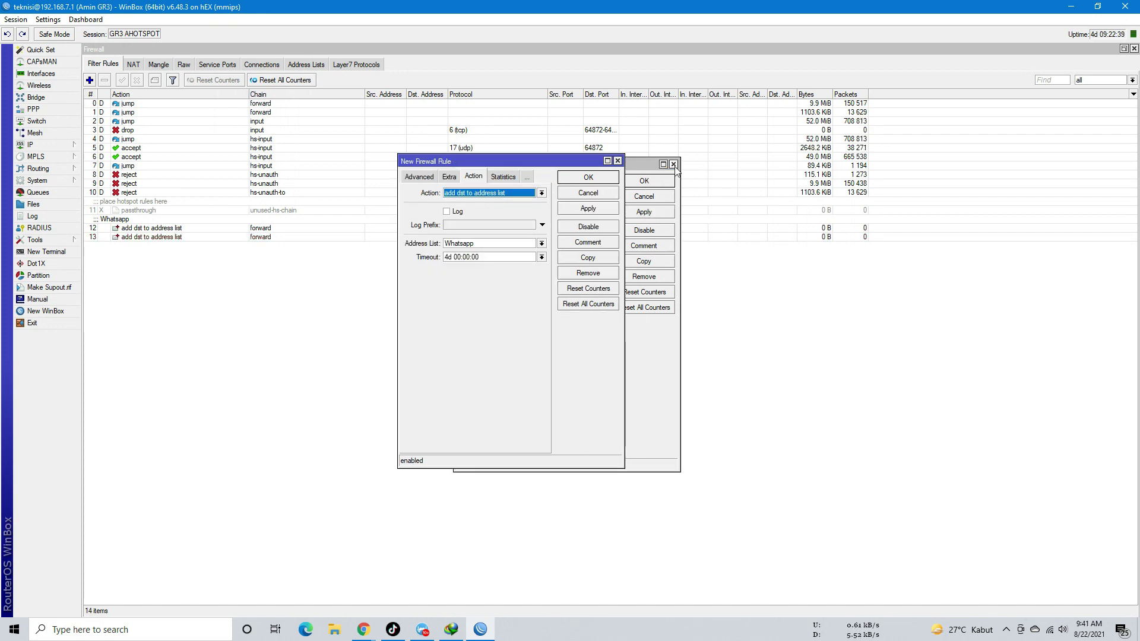
left_click(673, 164)
left_click(429, 177)
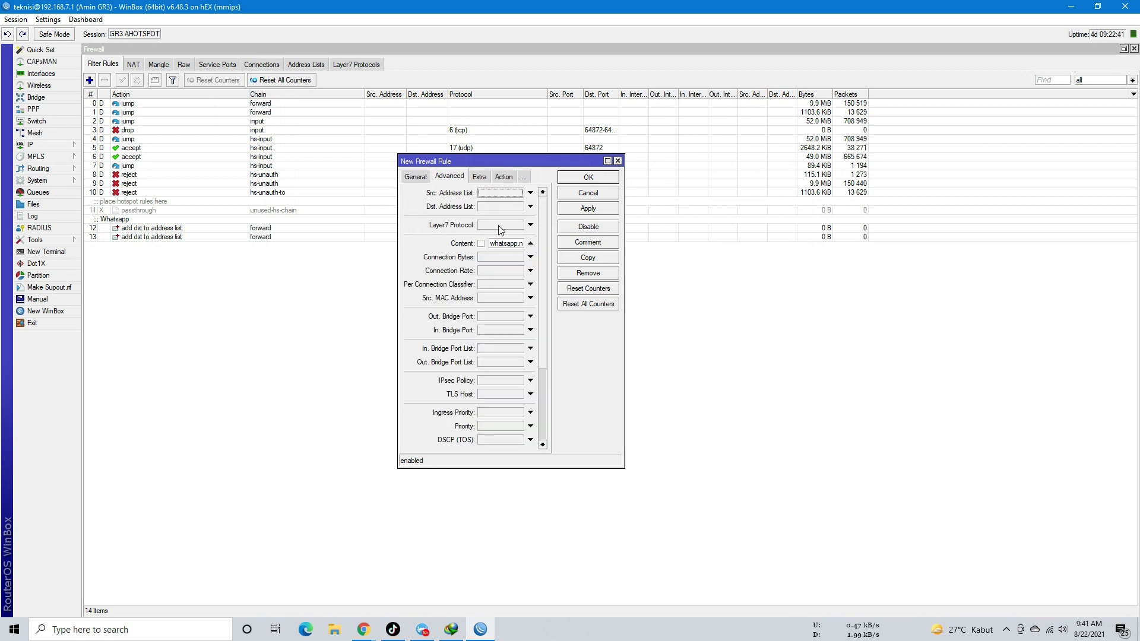
left_click(510, 244)
double_click(510, 244)
type("wa.me")
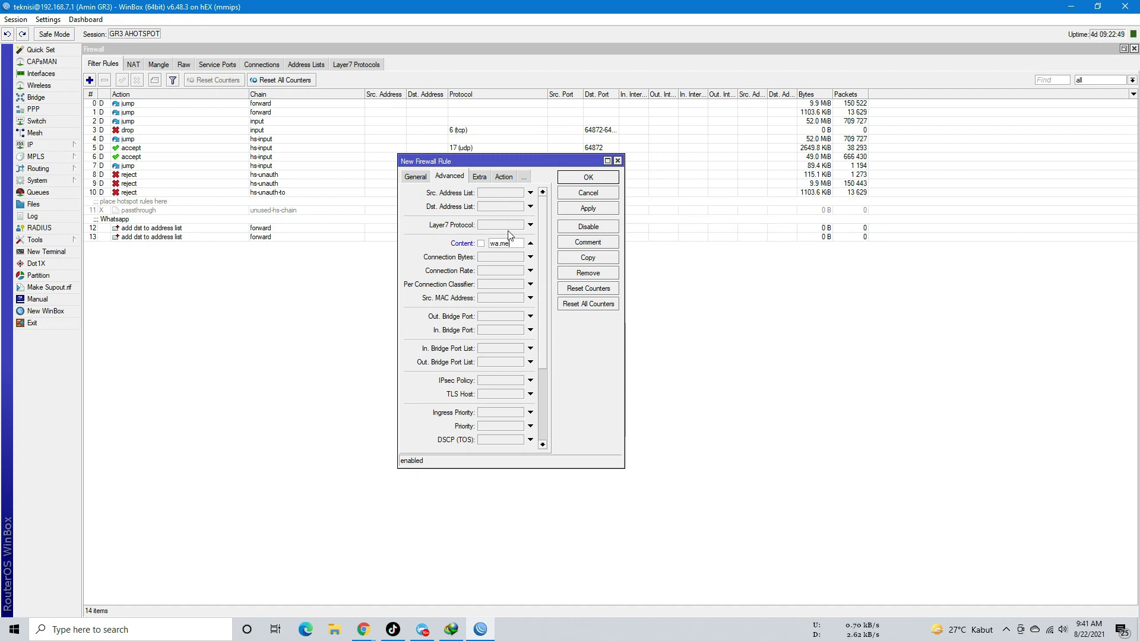
left_click(588, 208)
left_click(608, 179)
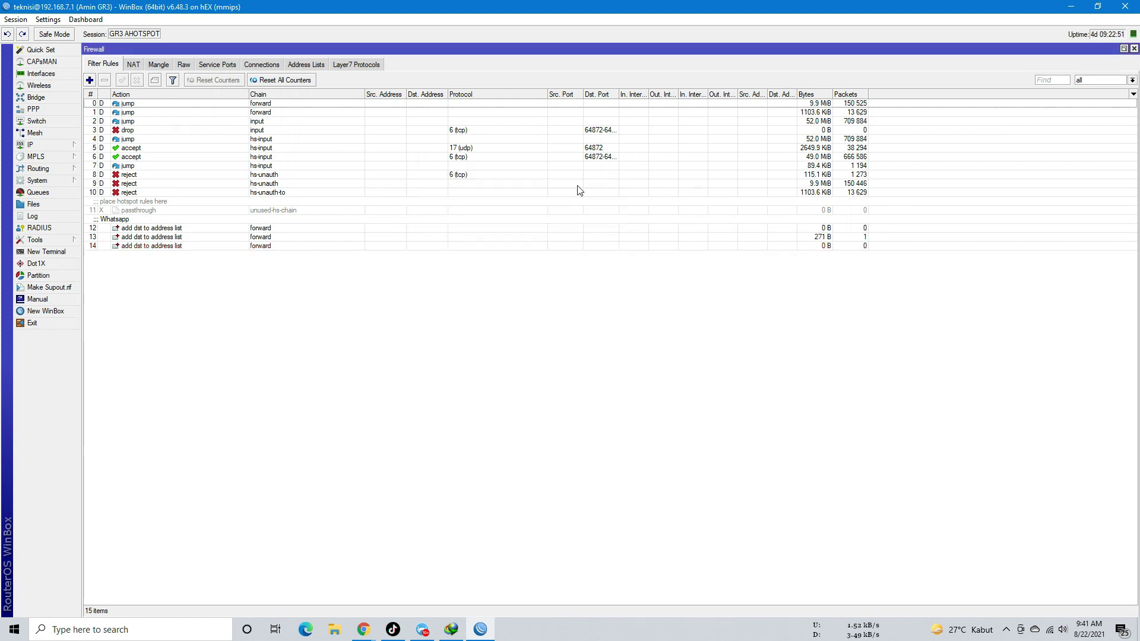
Open the second and third Whatsapp rules to check their content matches.
double_click(289, 237)
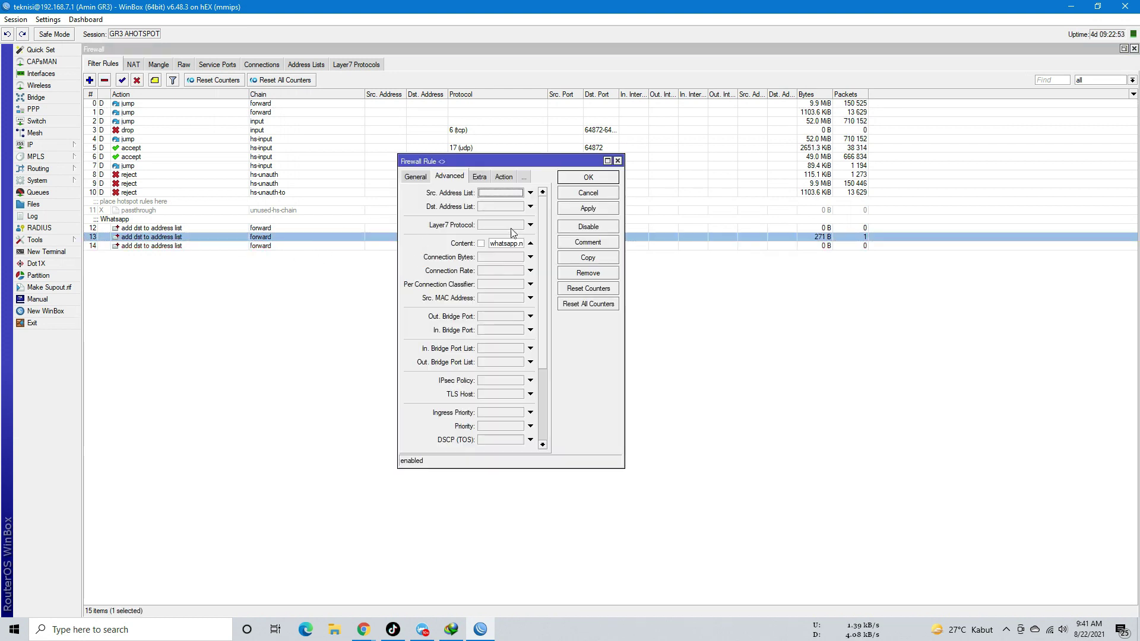
double_click(306, 246)
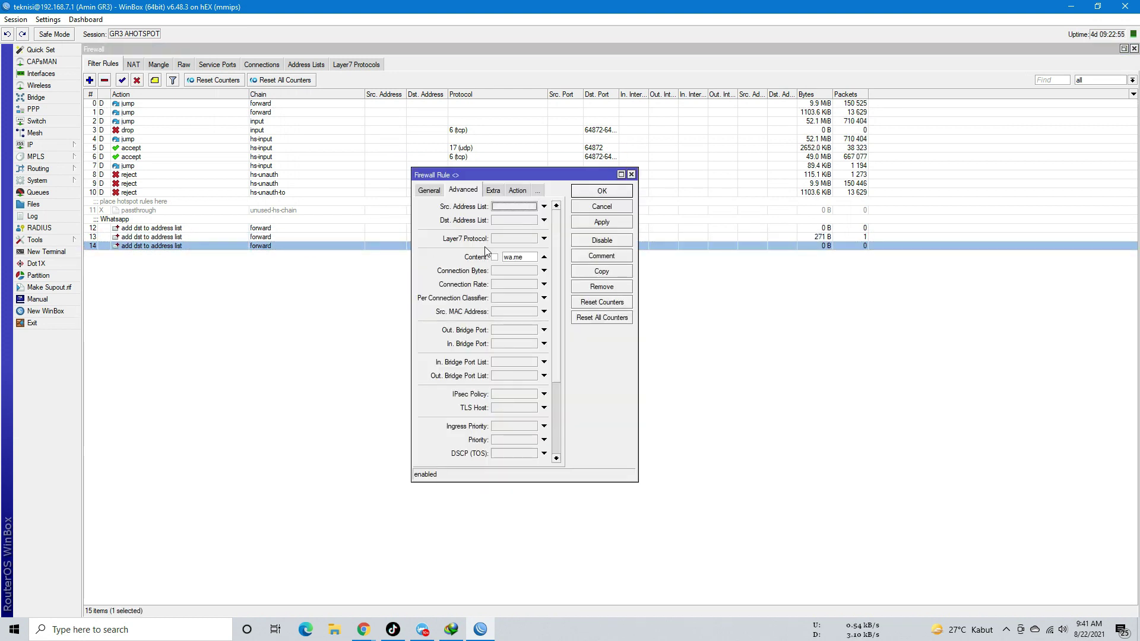
Duplicate the wa.me filter rule, set the copy's content match to whatsapp and save it.
left_click(609, 272)
left_click(631, 174)
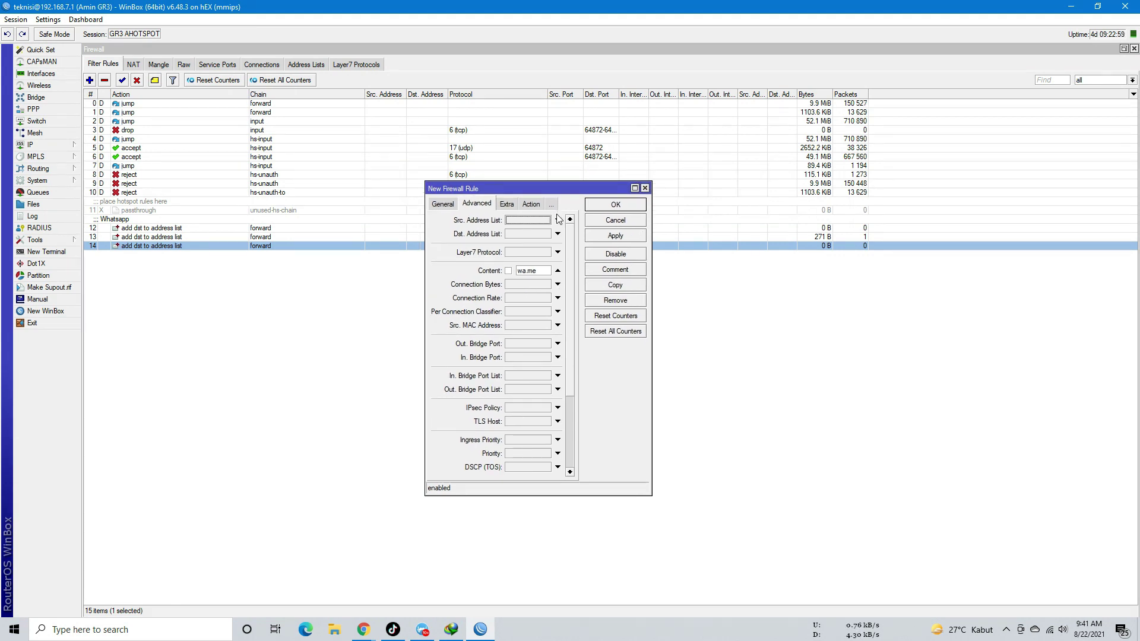
left_click_drag(543, 270, 503, 270)
type("whatsapp")
left_click(630, 236)
left_click(616, 205)
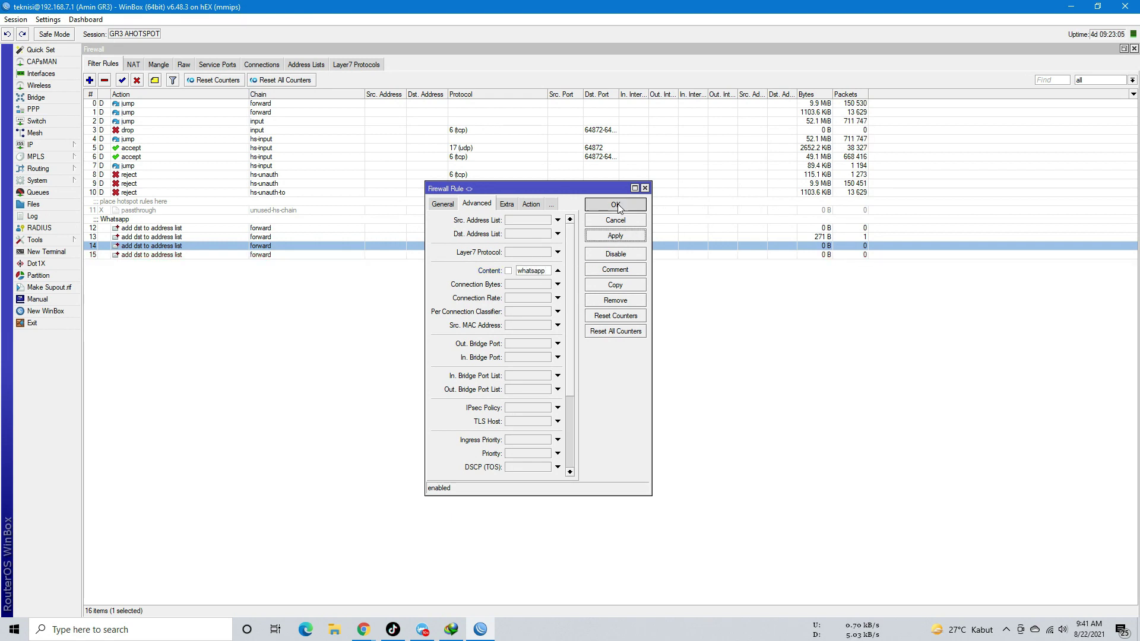
left_click(420, 257)
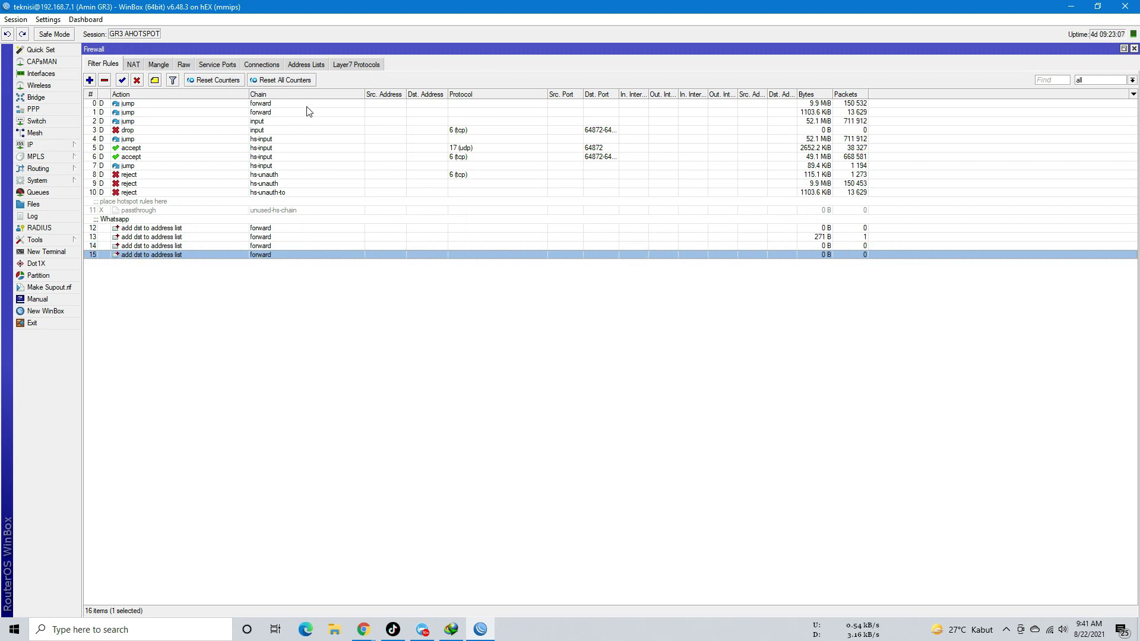
Check the Whatsapp entries collected in the firewall address lists and the traffic counters of the Whatsapp filter rules.
left_click(307, 64)
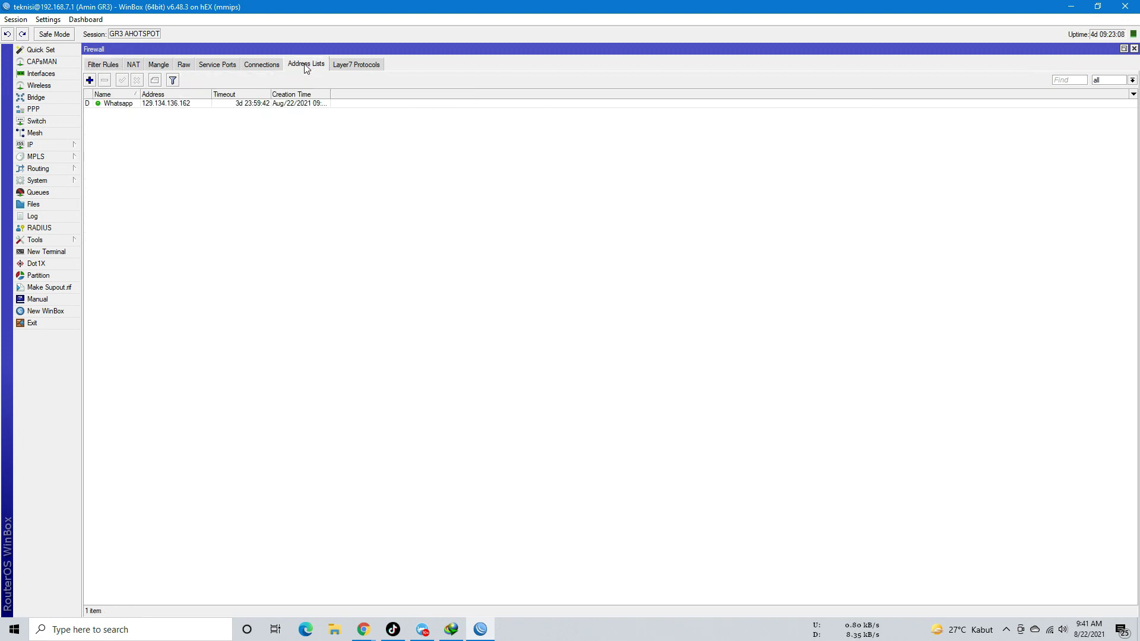
left_click(150, 106)
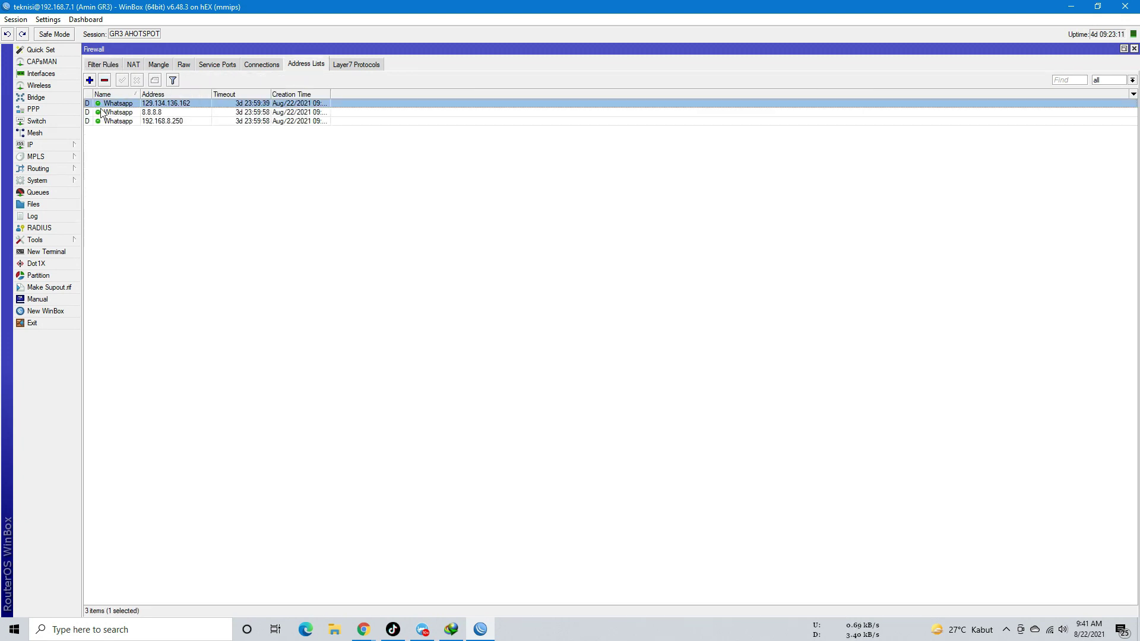
left_click(176, 112)
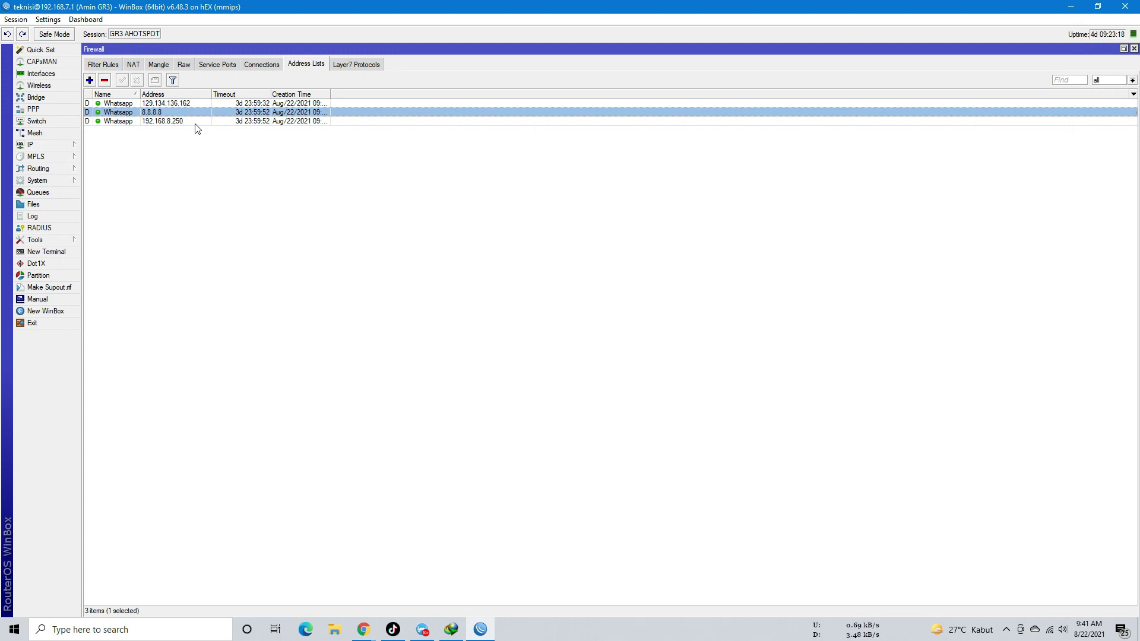
left_click(271, 122)
left_click(104, 65)
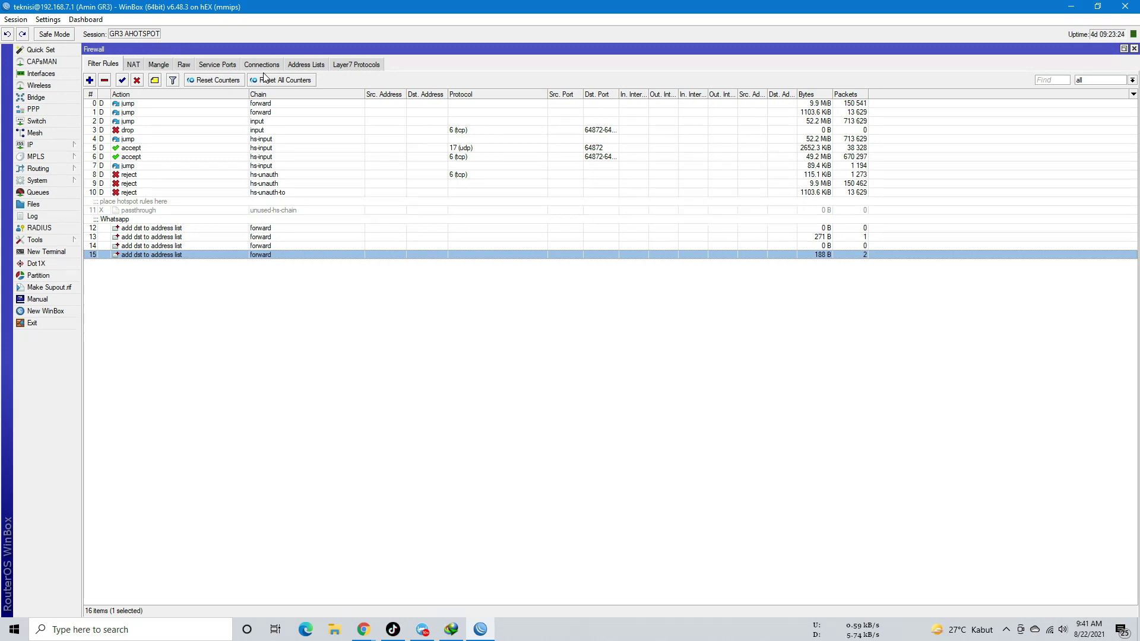
left_click(196, 239)
left_click(202, 255)
left_click(197, 237)
left_click(308, 255)
left_click(285, 246)
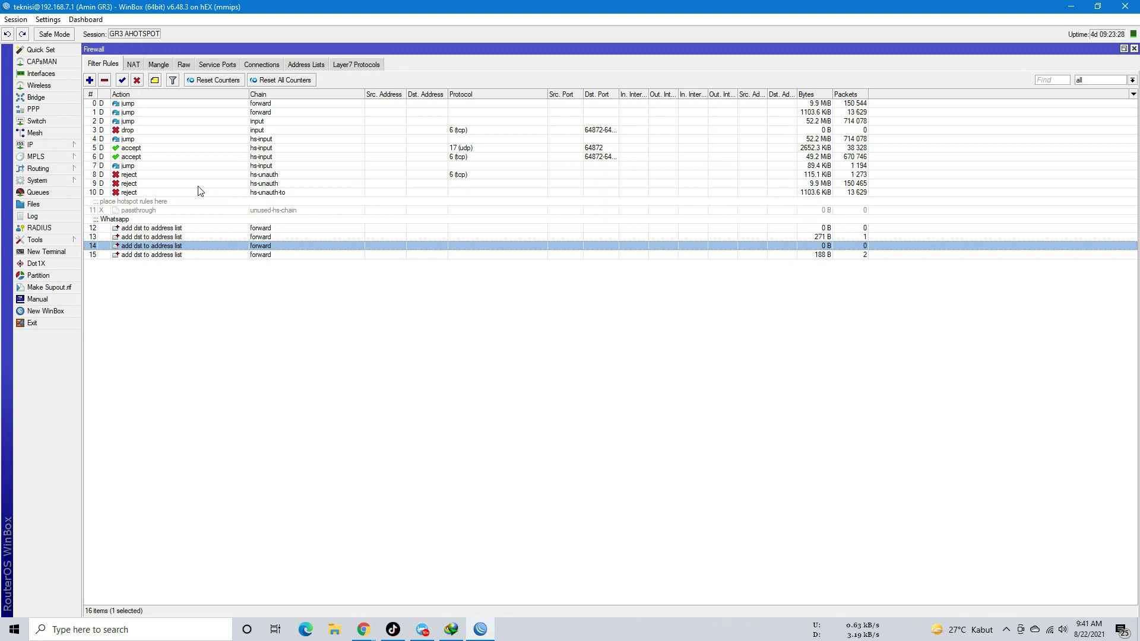
Create a mangle rule in the prerouting chain that matches the destination address list Whatsapp.
left_click(169, 67)
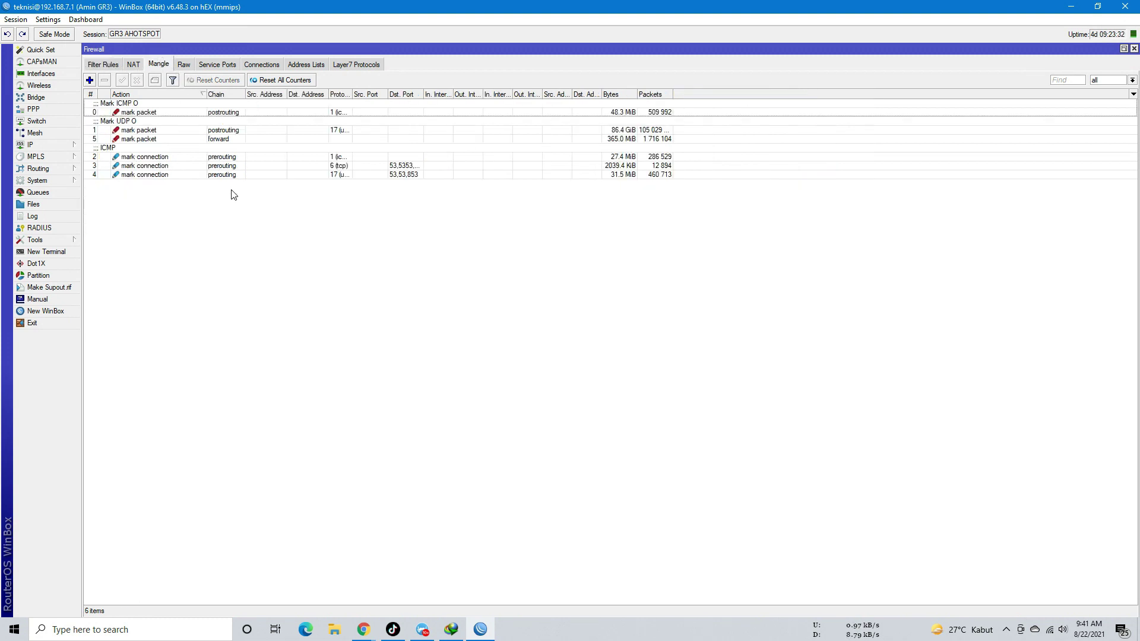
left_click(309, 156)
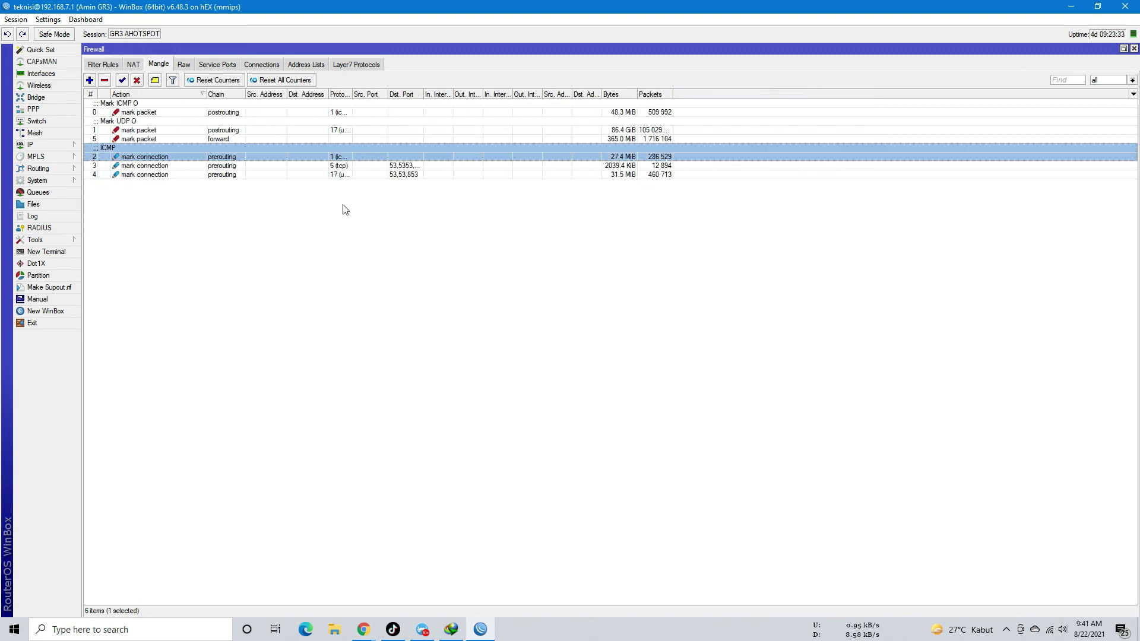
left_click(262, 175)
left_click(278, 241)
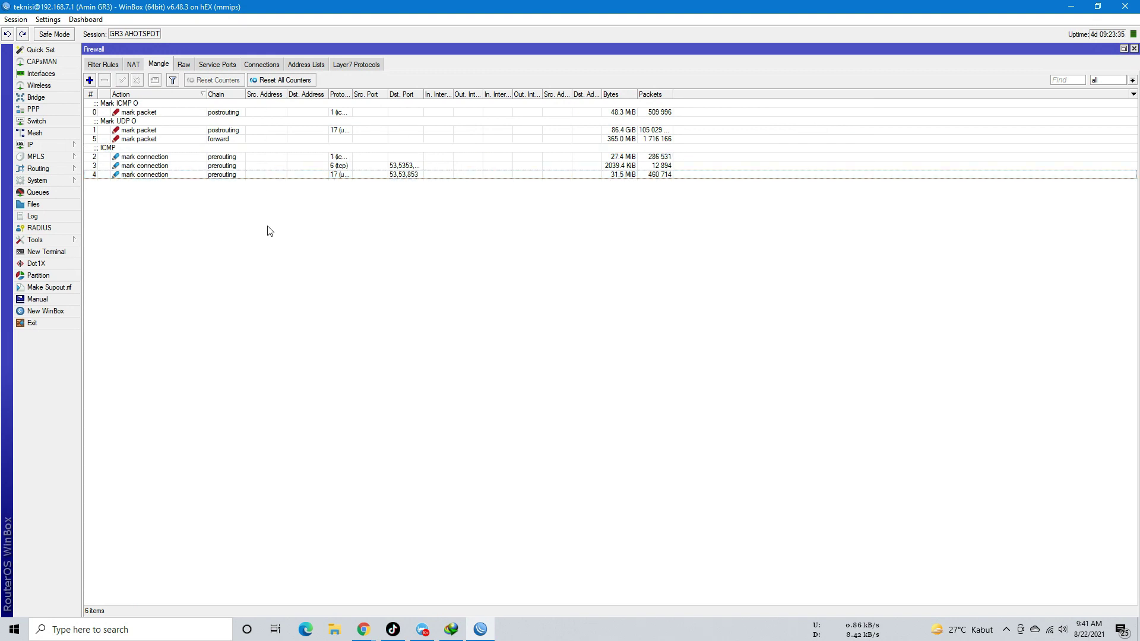
left_click(90, 81)
left_click(519, 227)
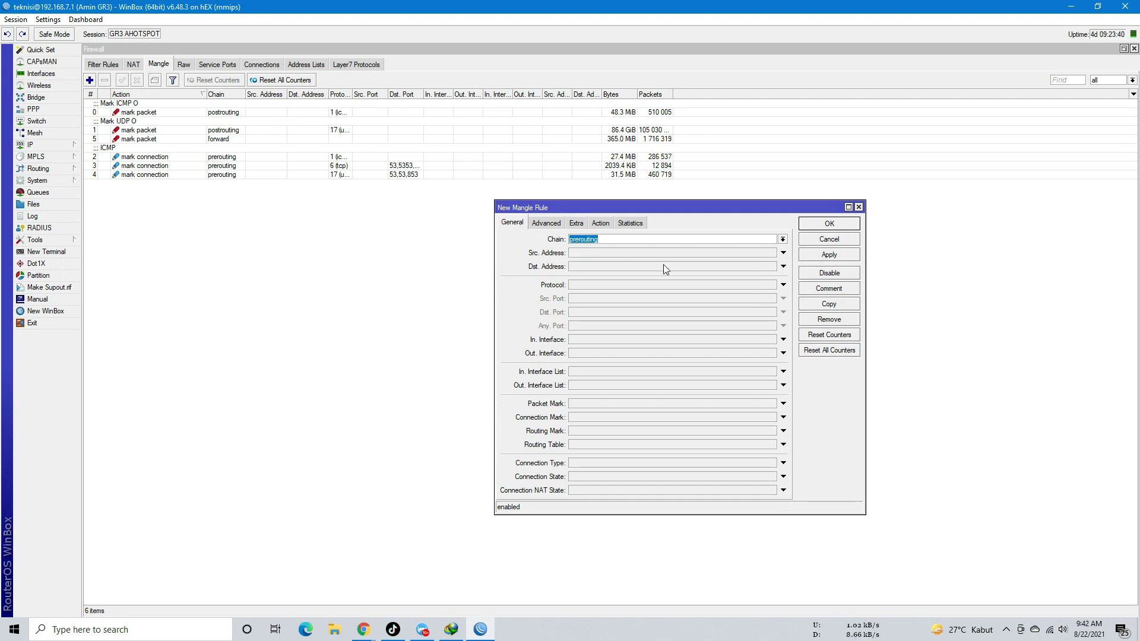
left_click(556, 225)
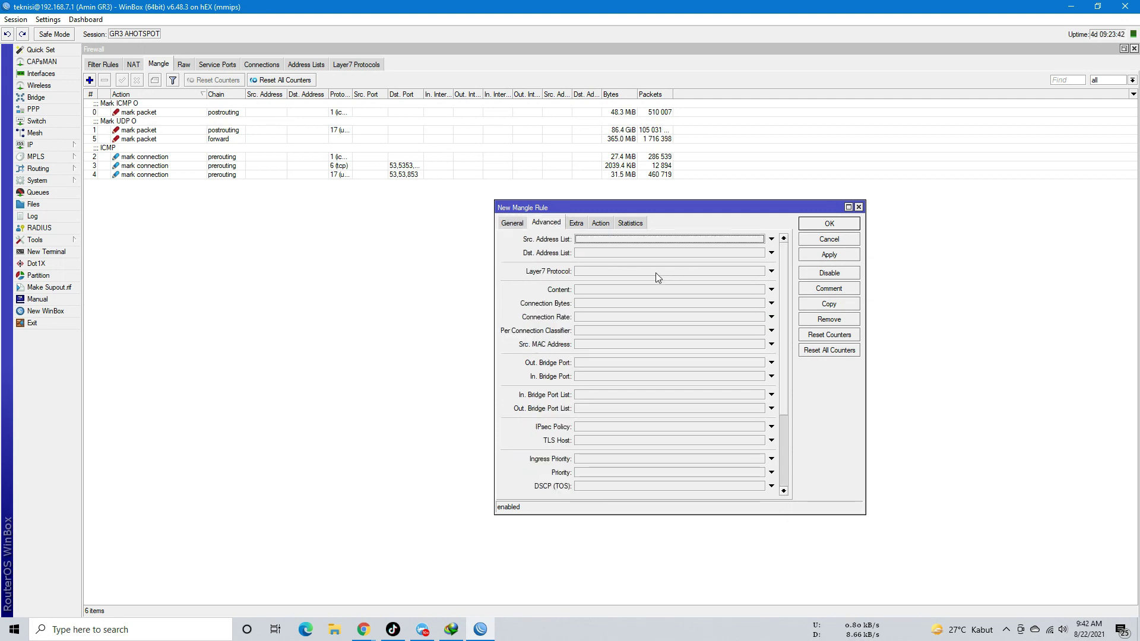
left_click(585, 254)
left_click(760, 253)
left_click(672, 262)
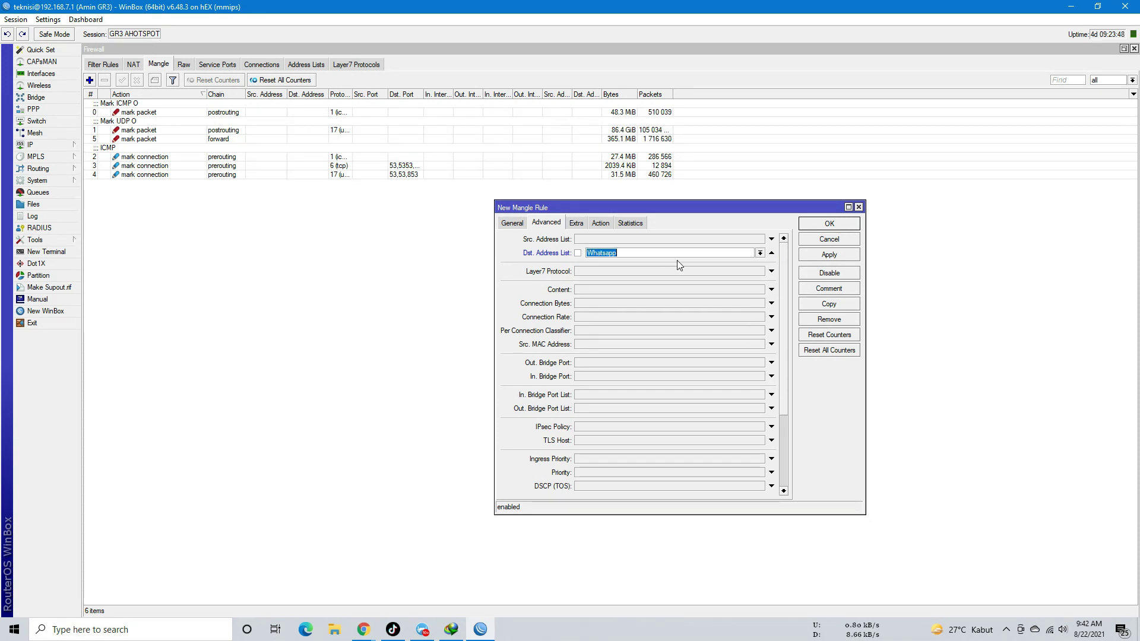
Set the mangle rule's action to mark connection with the new connection mark whatsapp.conn and apply it.
left_click(601, 223)
left_click(611, 239)
left_click(621, 326)
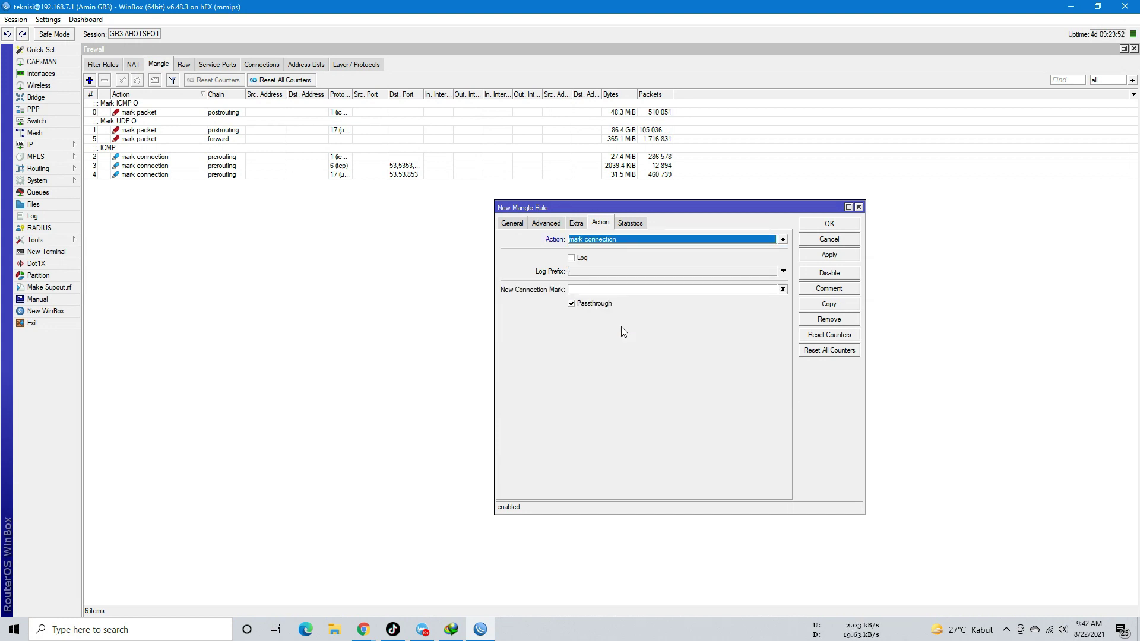
left_click(625, 289)
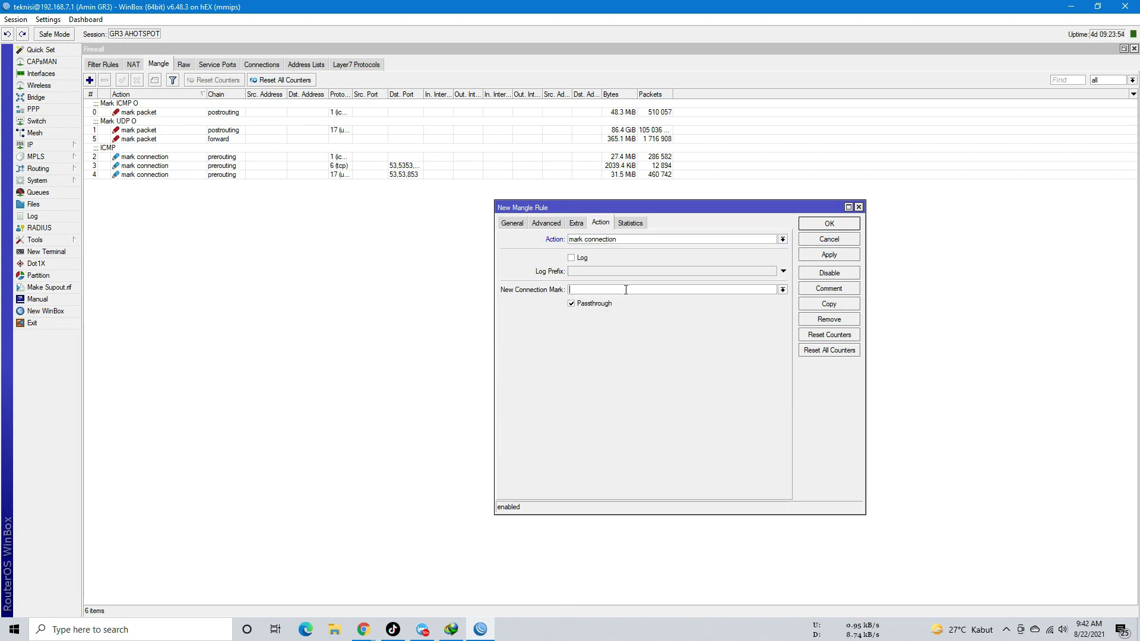
type("Facebook.com")
key("ctrl+a")
type("whatsapp")
left_click(837, 256)
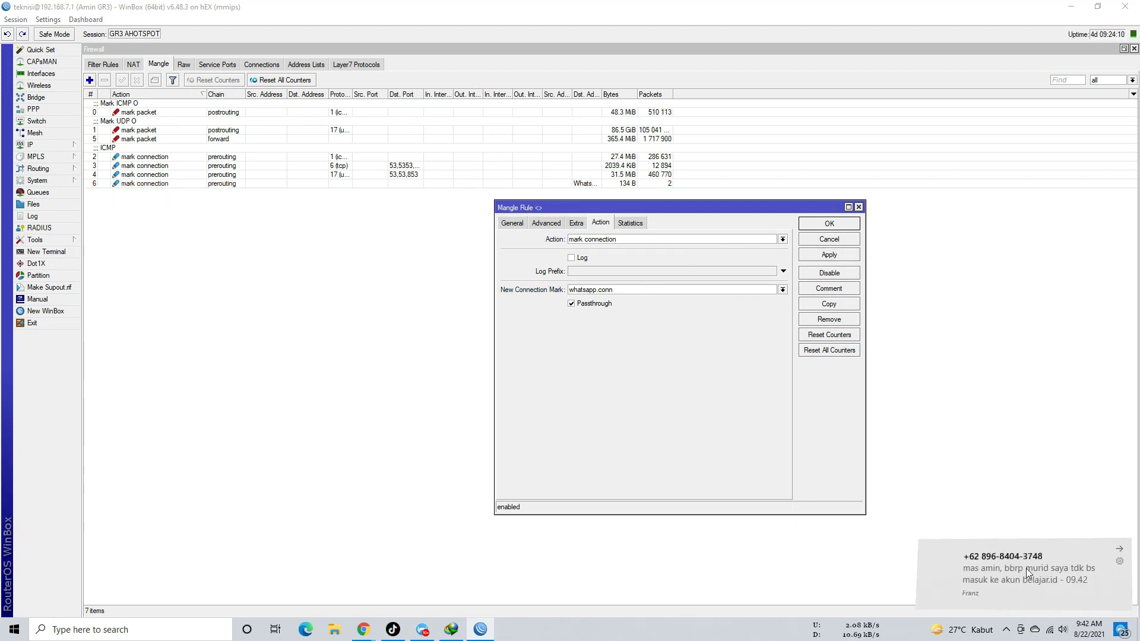
Add the comment whatsapp to the connection-marking mangle rule and save the rule.
left_click(828, 289)
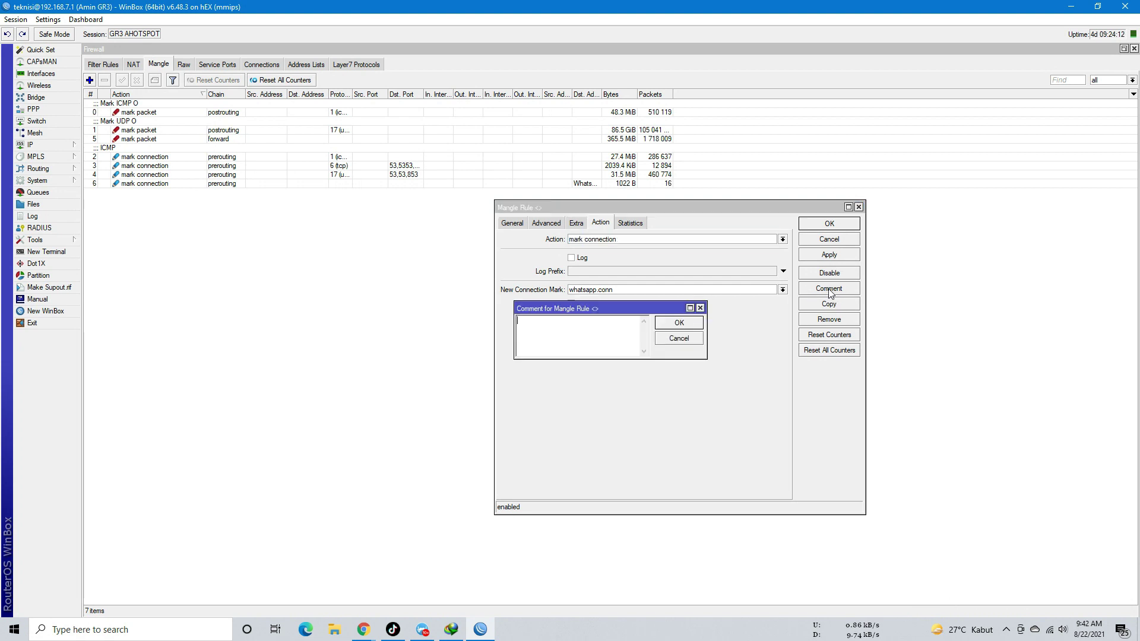
type("whatsapp")
left_click(696, 323)
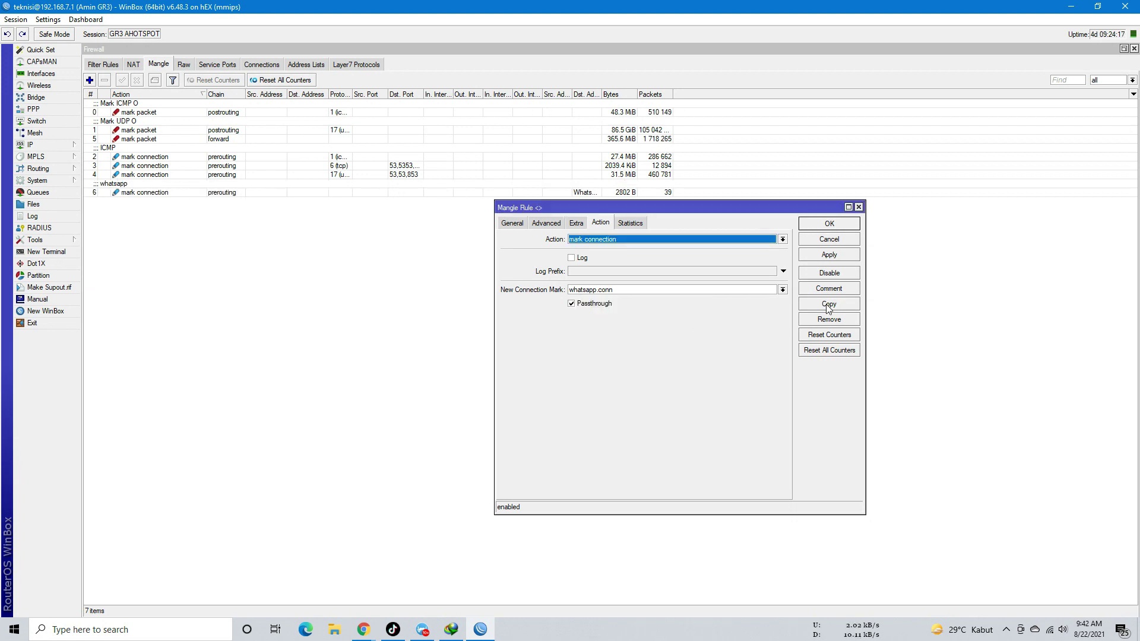
left_click(842, 254)
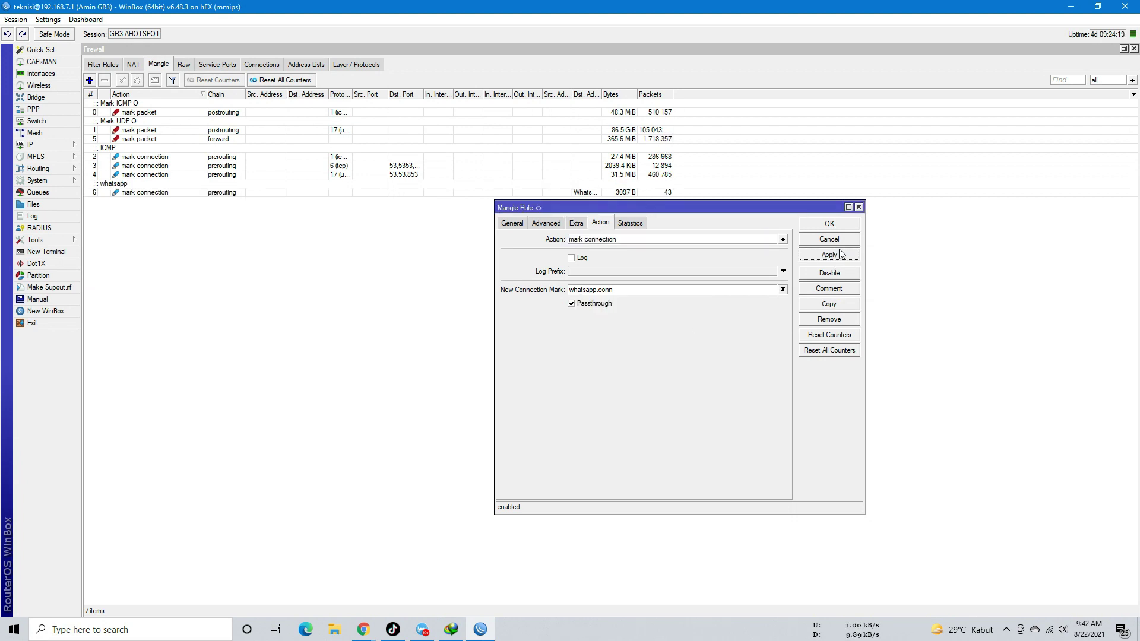
left_click(838, 224)
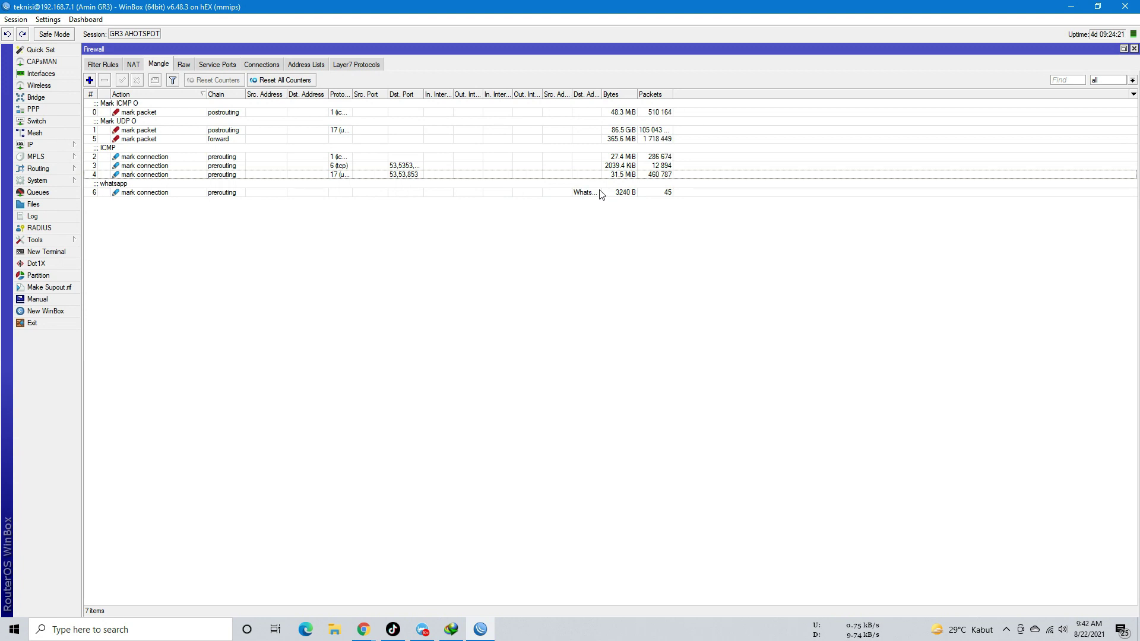
Create another prerouting mangle rule that matches the WhatsApp connection mark.
left_click(539, 194)
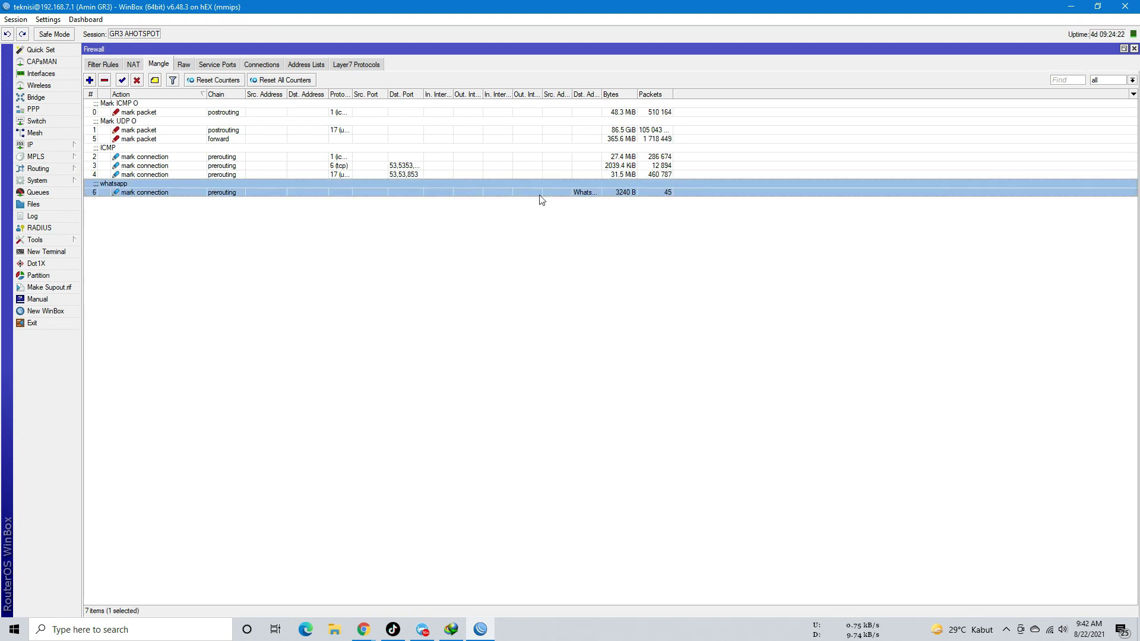
left_click(91, 80)
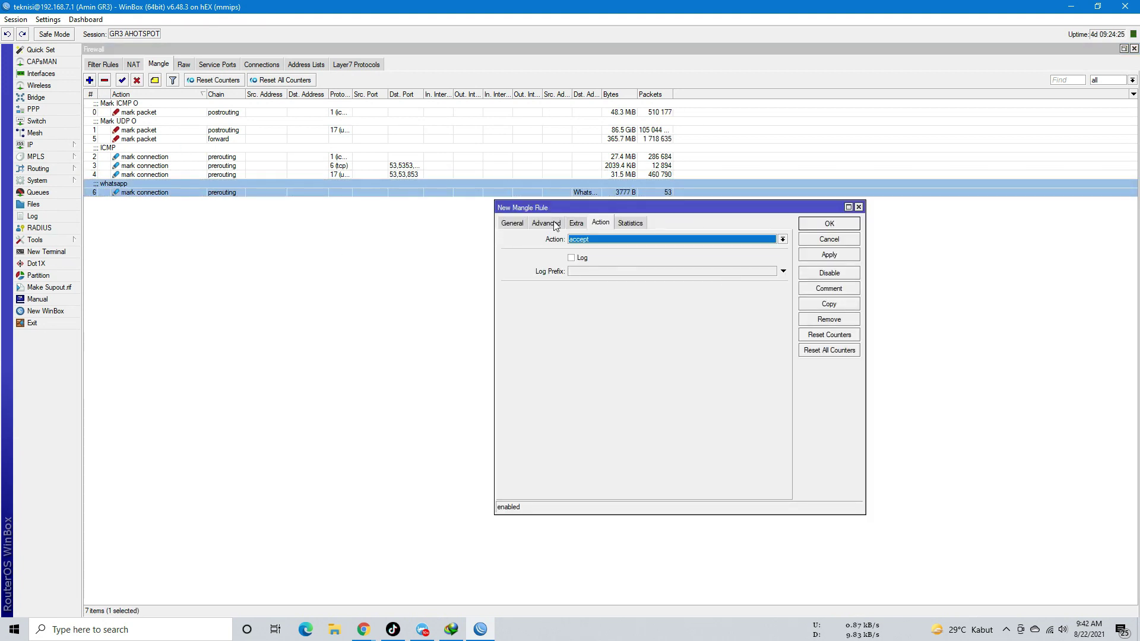
left_click(523, 227)
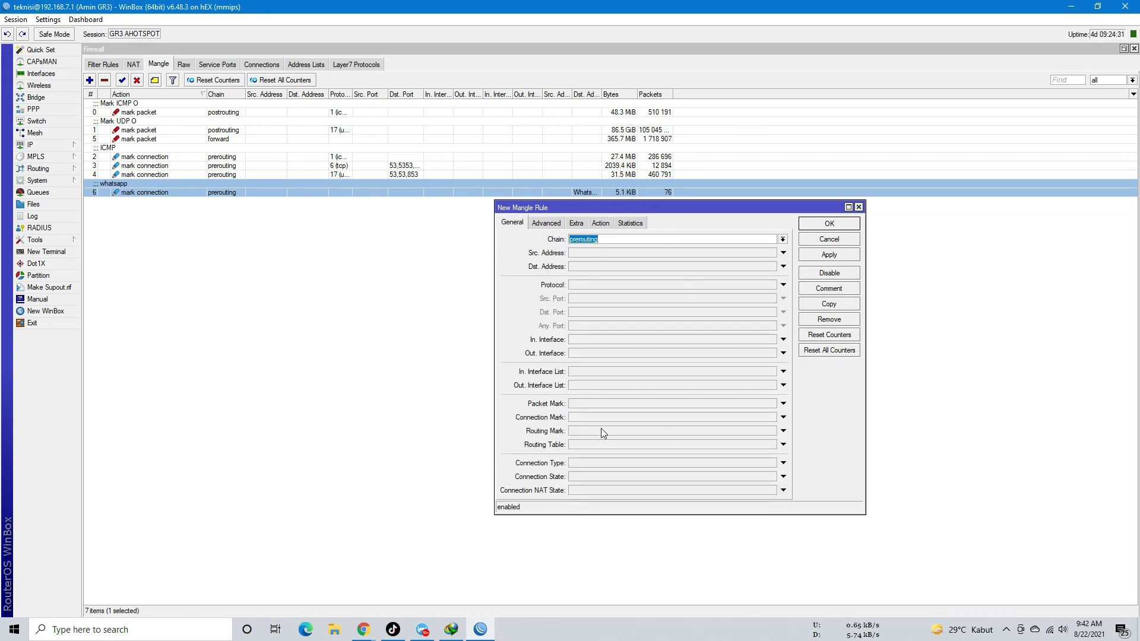
left_click(611, 418)
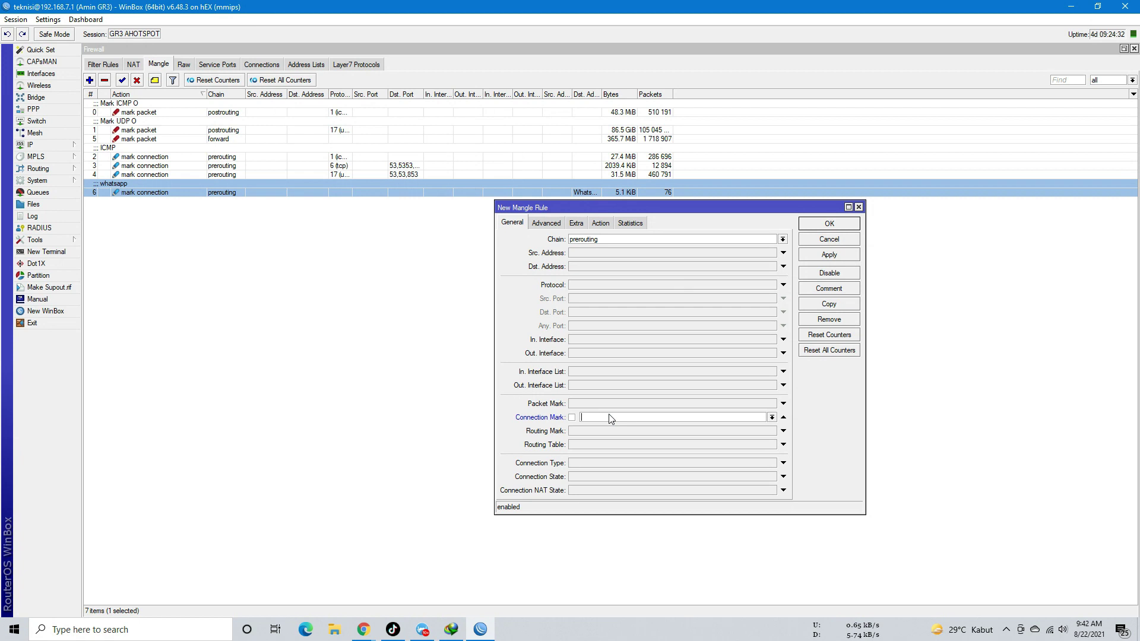
left_click(772, 418)
left_click(685, 442)
Set the rule's action to mark packet with the new packet mark Traffic Whatsapp, disable passthrough and save the rule.
left_click(600, 223)
left_click(616, 240)
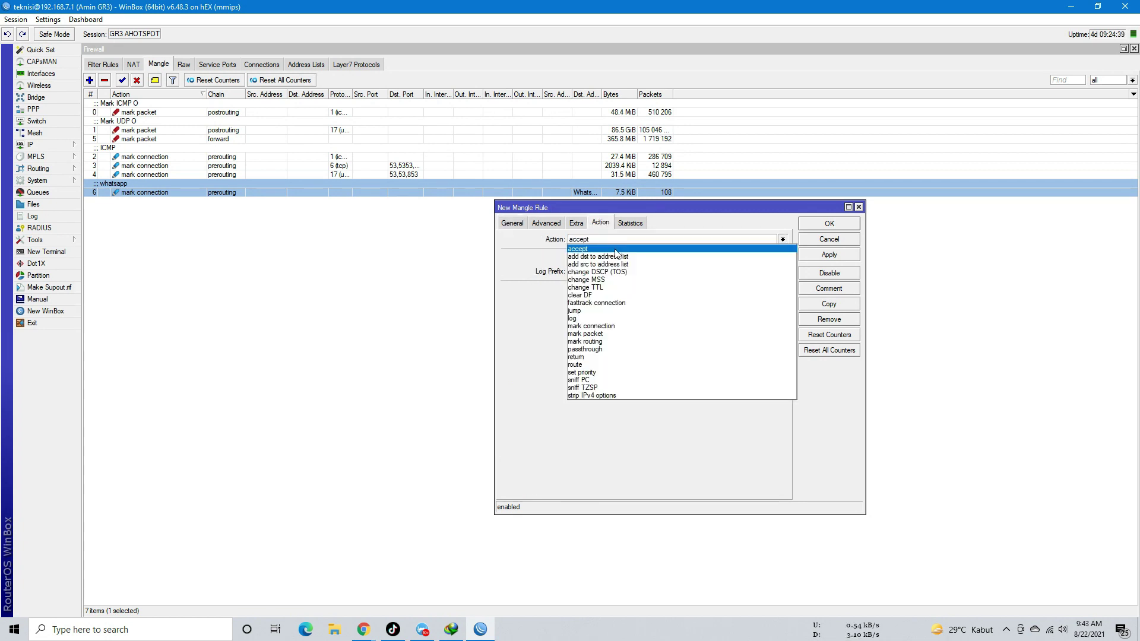
left_click(613, 336)
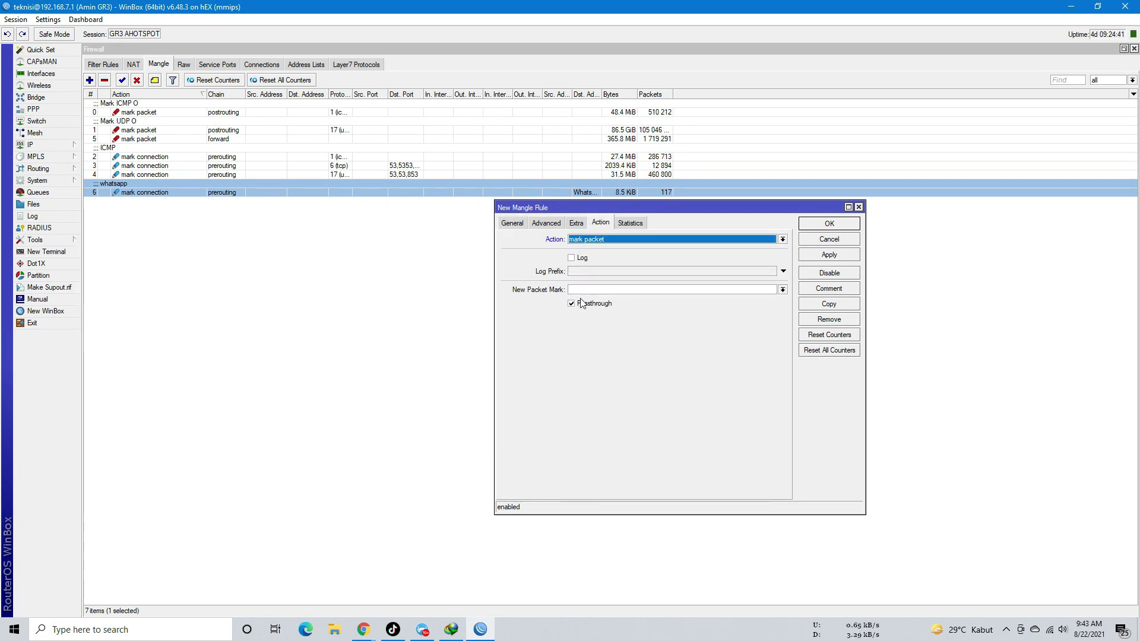
left_click(589, 304)
left_click(604, 289)
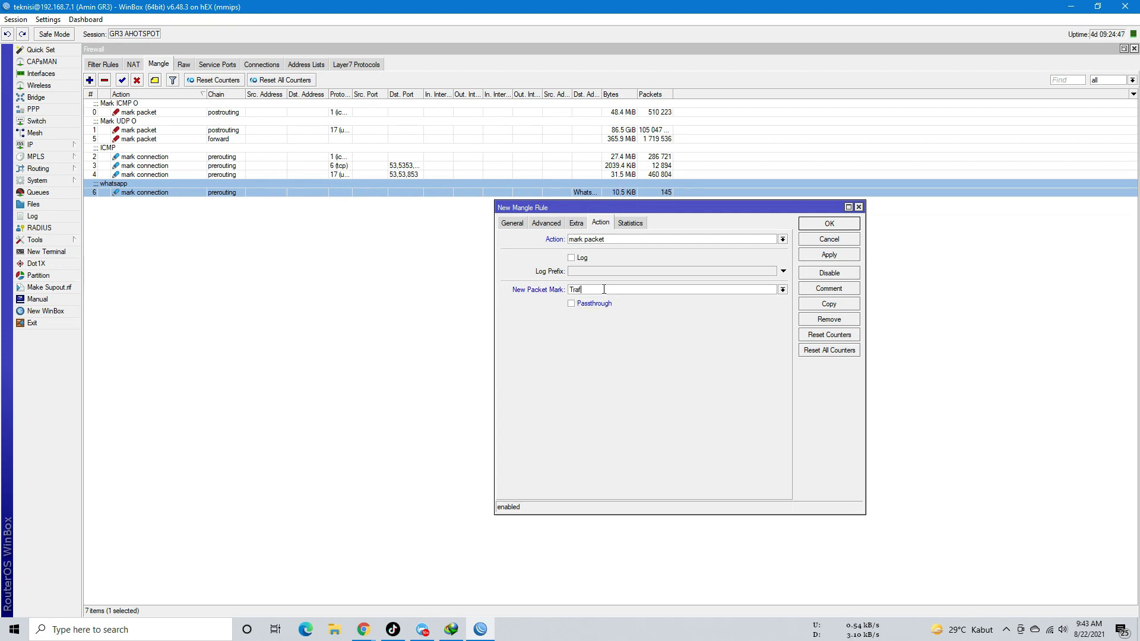
type("Traffic Whatsapp")
left_click(829, 255)
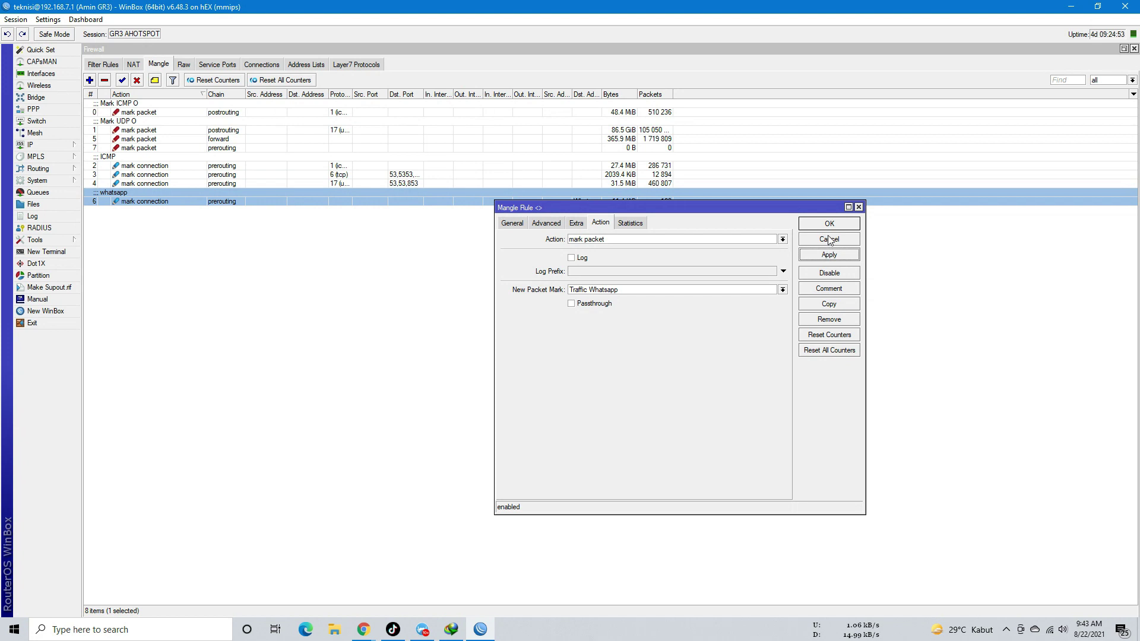
left_click(829, 223)
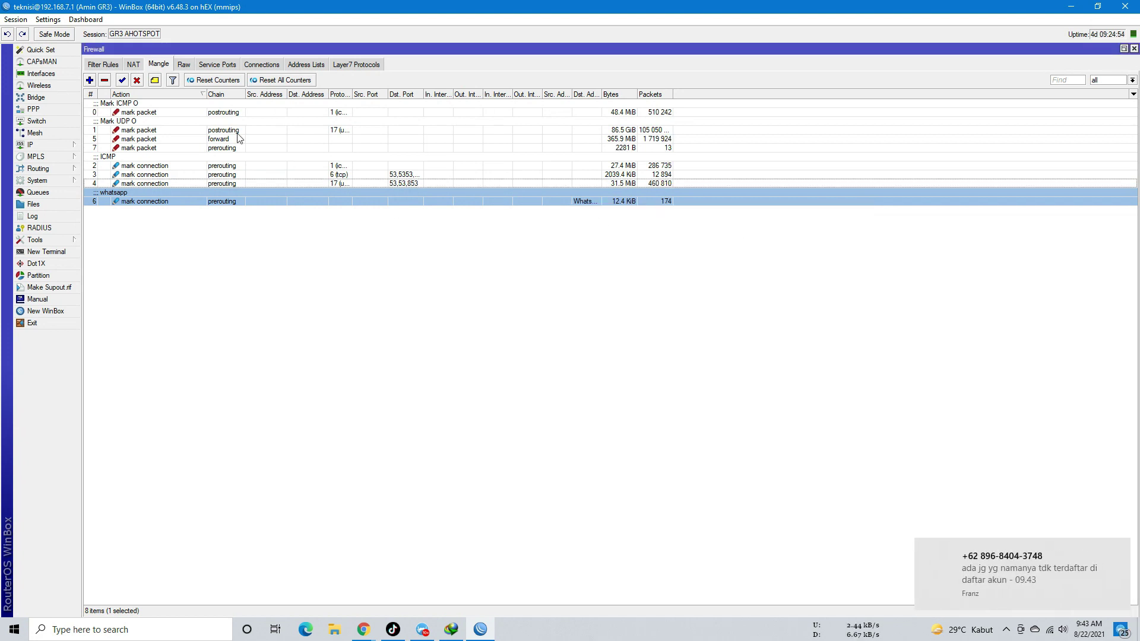
Sort the mangle rules by number and review the action settings of the WhatsApp packet-marking rule.
left_click(90, 95)
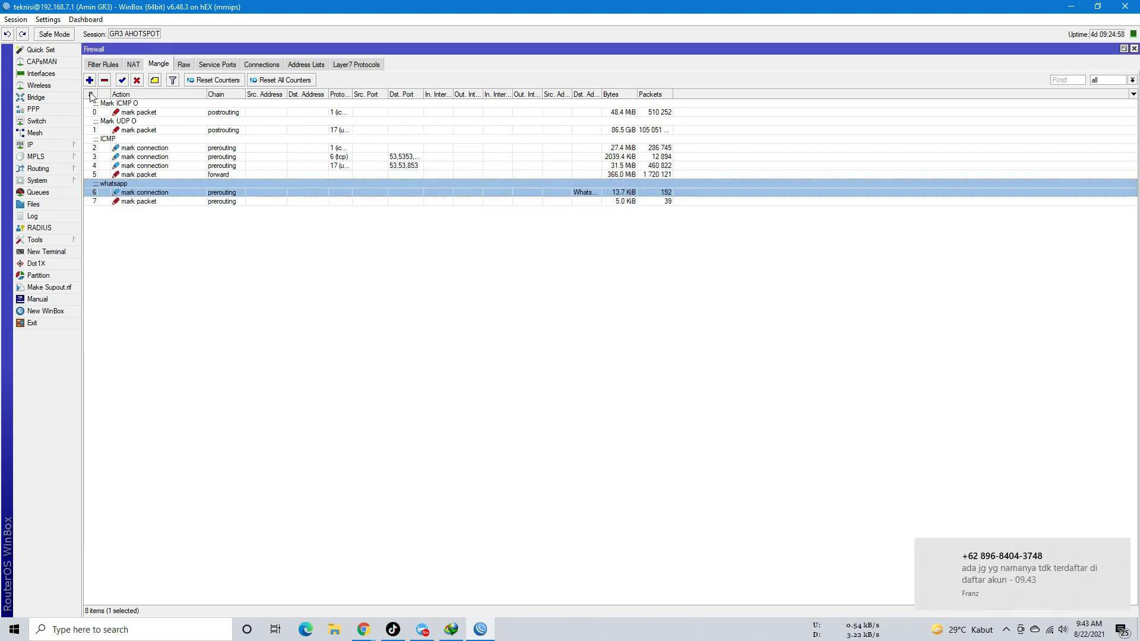
left_click(273, 202)
double_click(273, 202)
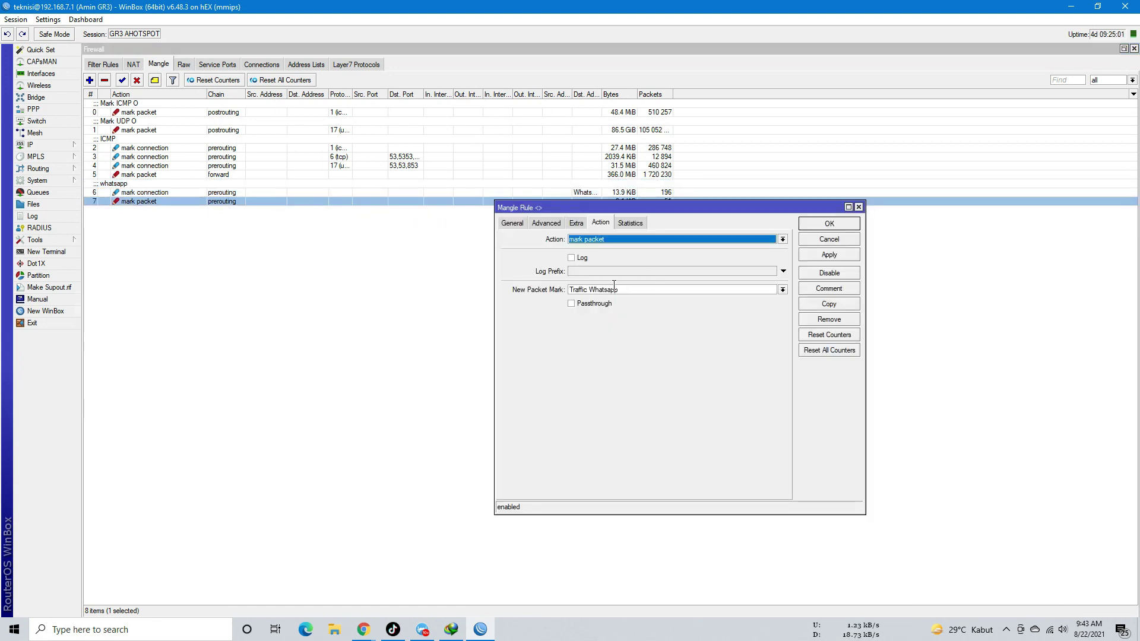
left_click(859, 207)
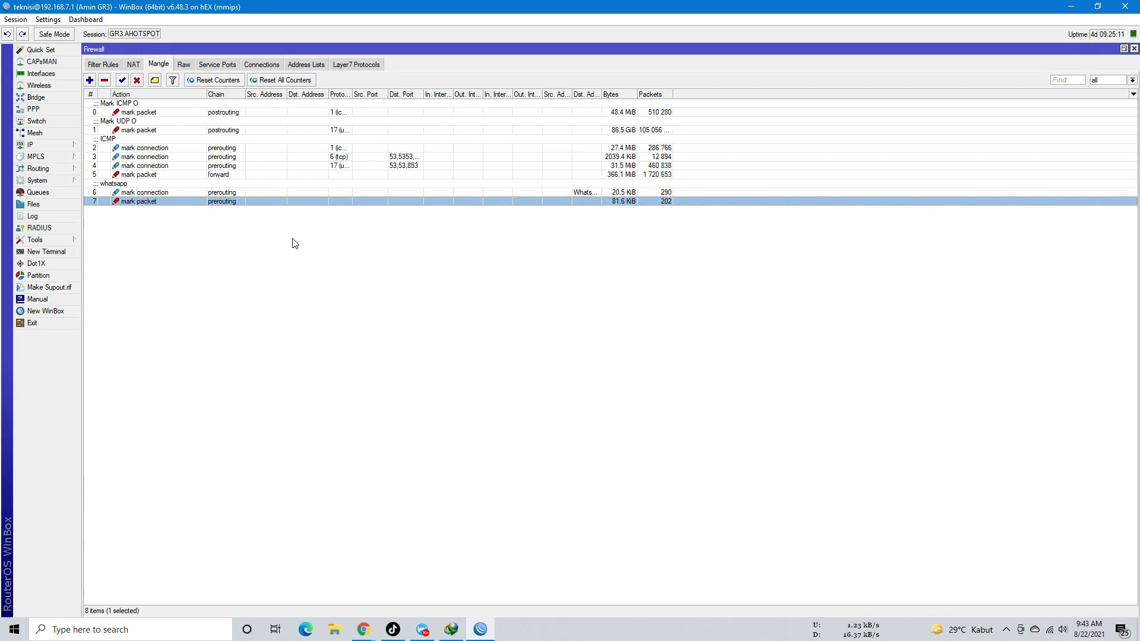
Create a new simple queue and name it Prioritas Whatsapp.
left_click(63, 191)
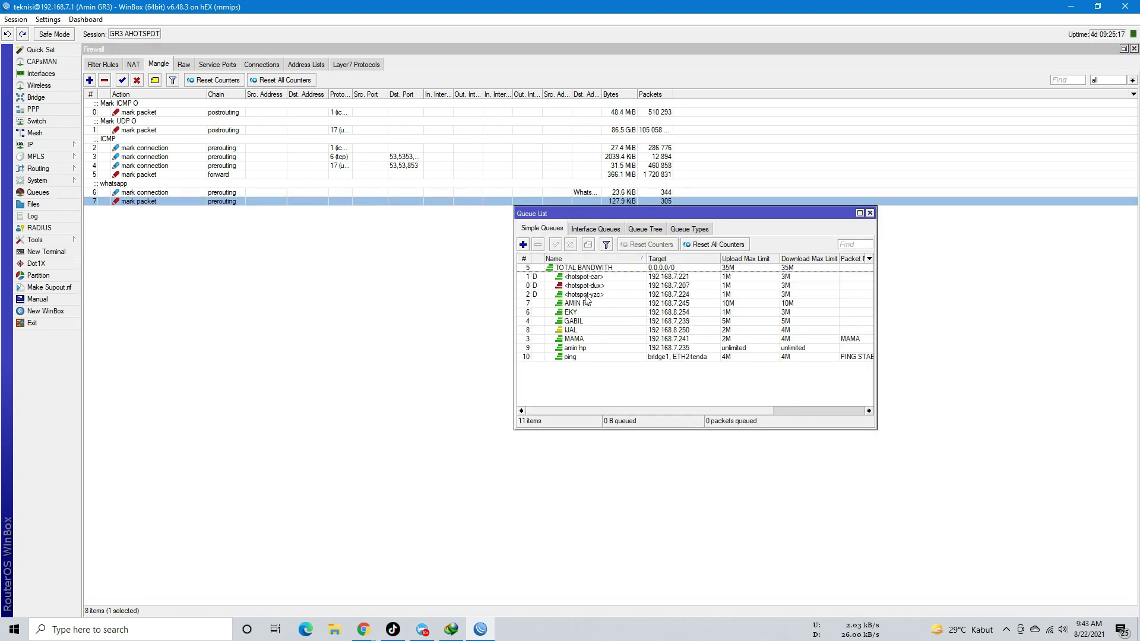
left_click(522, 245)
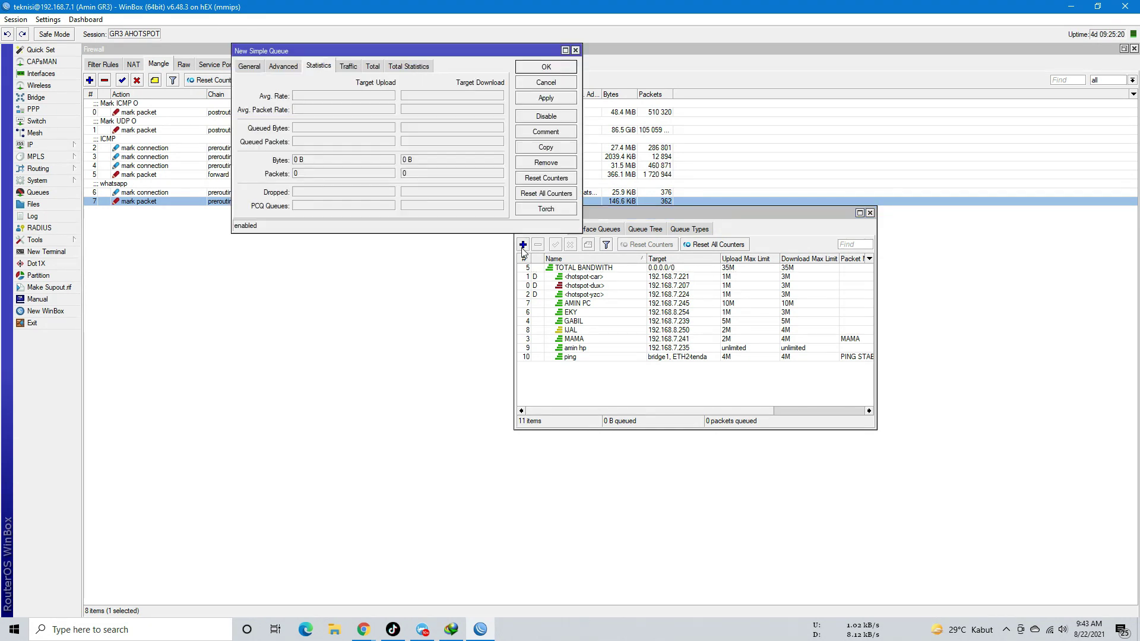
left_click(249, 70)
type("PRiot")
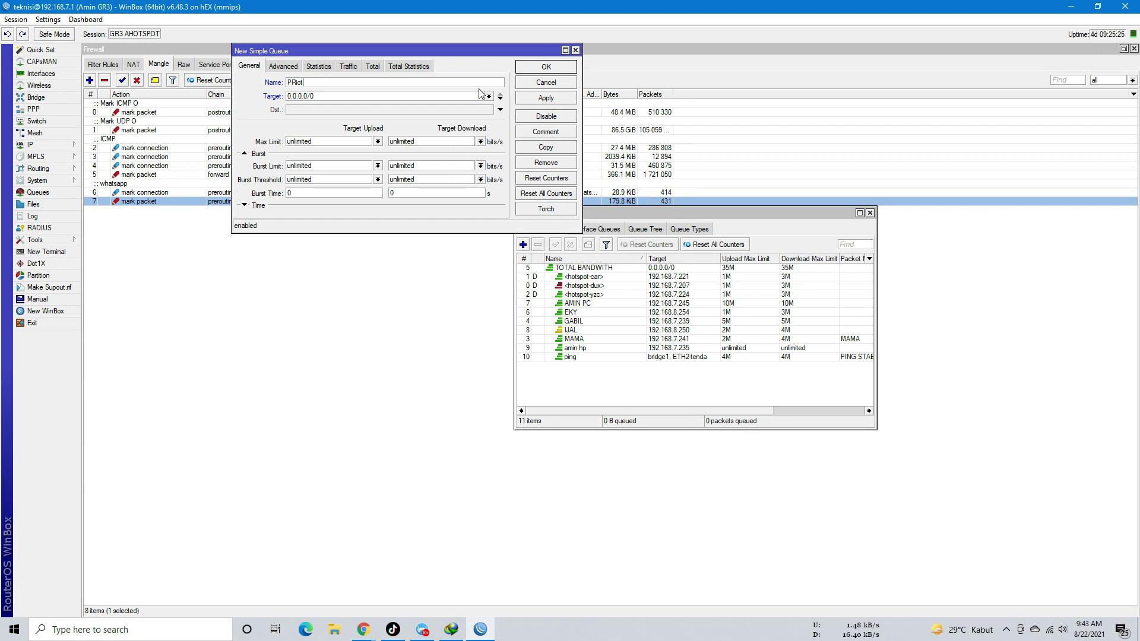
key("BackSpace")
key("BackSpace")
key("BackSpace")
key("BackSpace")
type("rioritas Whatsap")
Set the queue's targets to bridge1 and ETH2-tenda, and remove the surplus target entries.
left_click(488, 95)
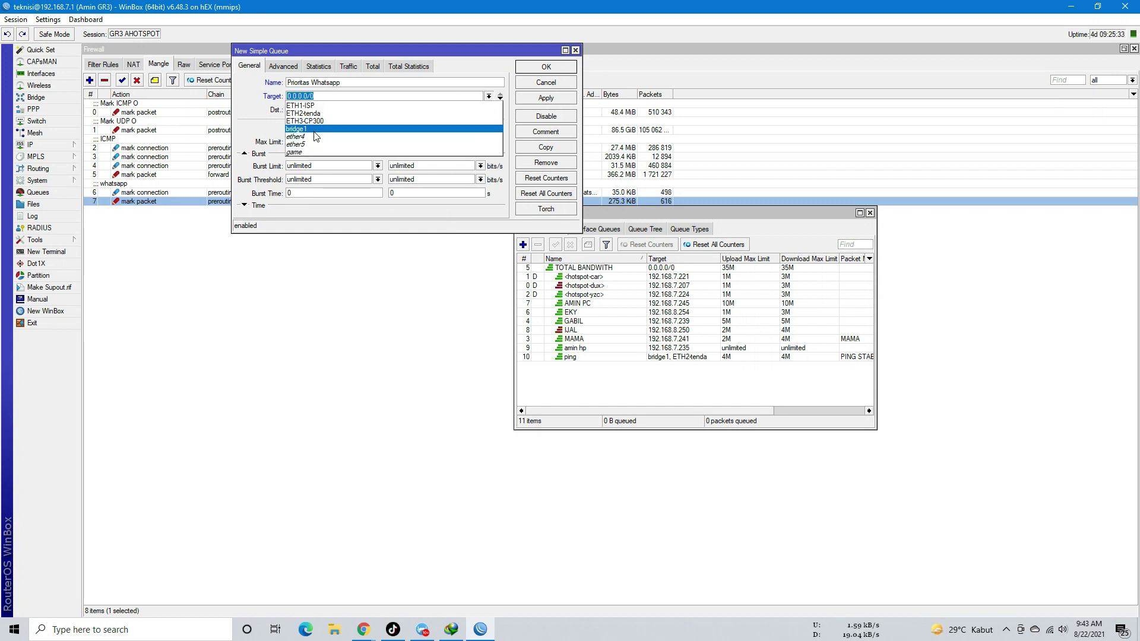
key("Escape")
left_click(500, 98)
left_click(500, 99)
left_click(500, 99)
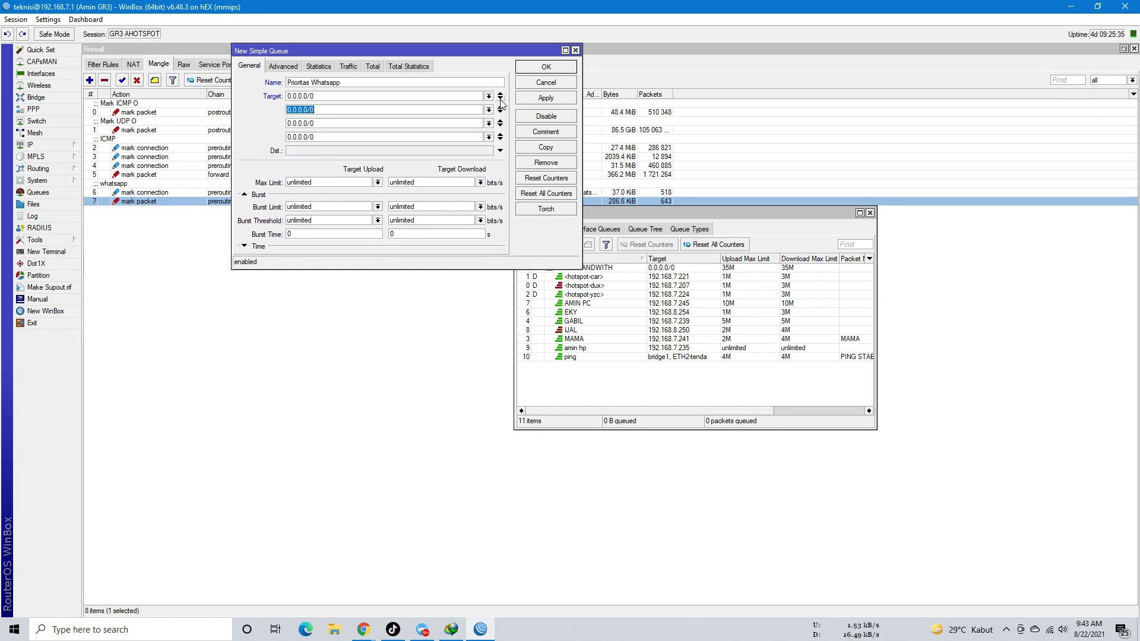
left_click(488, 96)
left_click(387, 129)
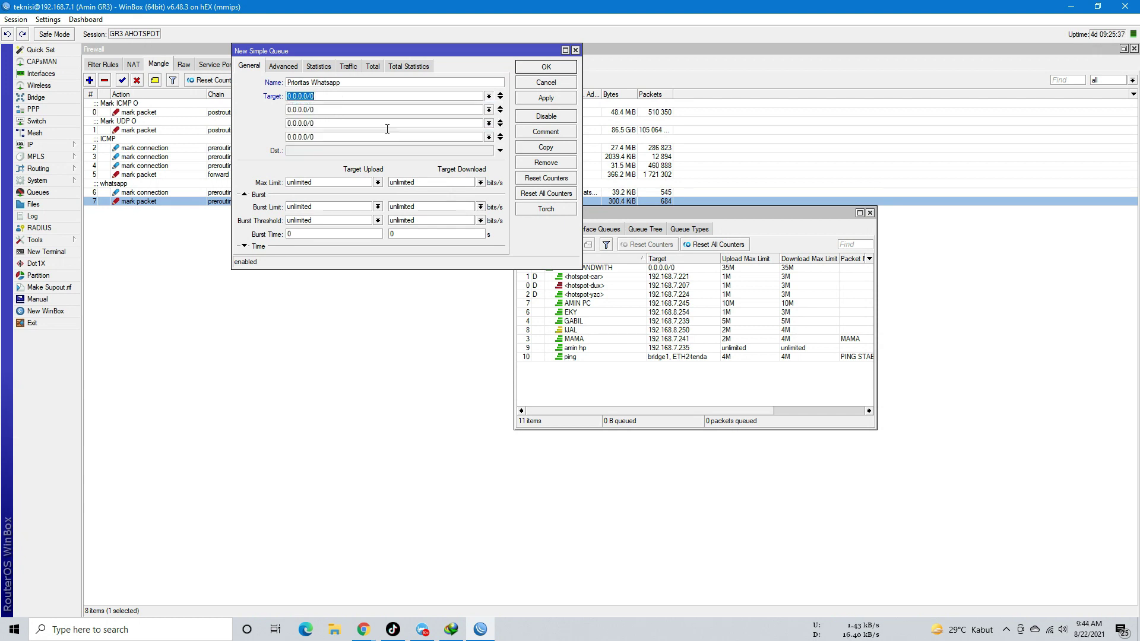
left_click(488, 110)
left_click(357, 126)
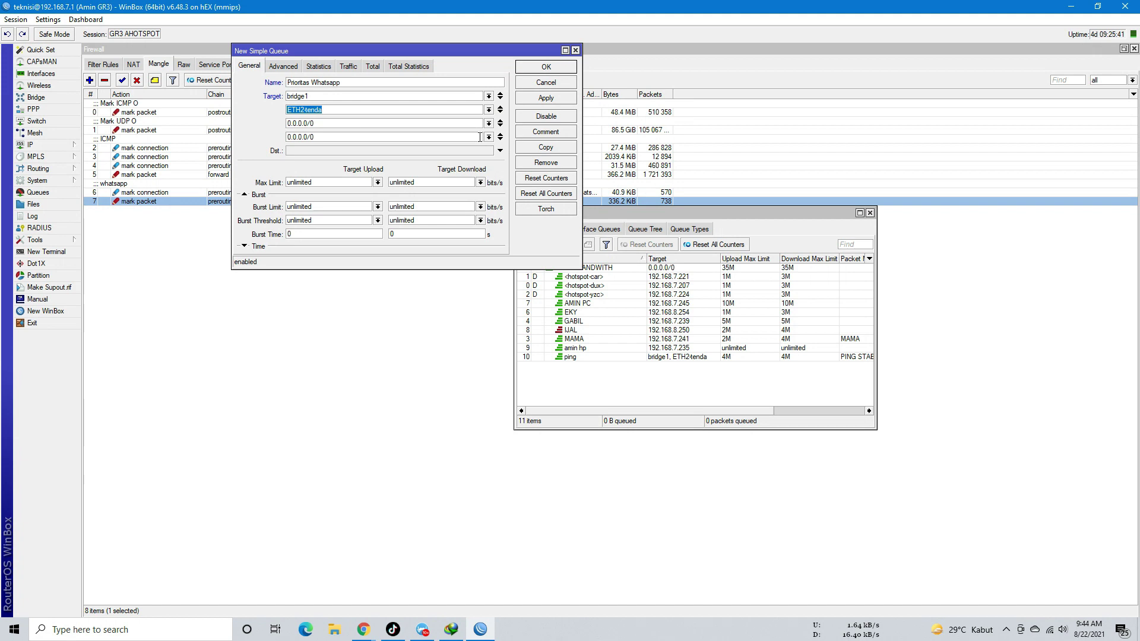
left_click(500, 120)
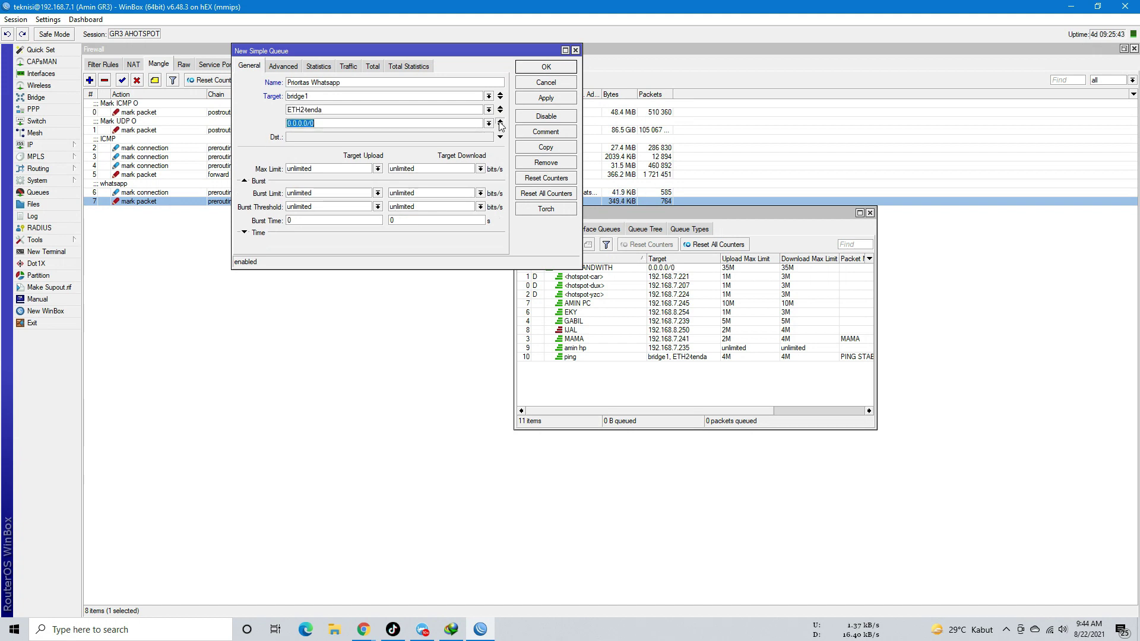
left_click(500, 123)
left_click(376, 119)
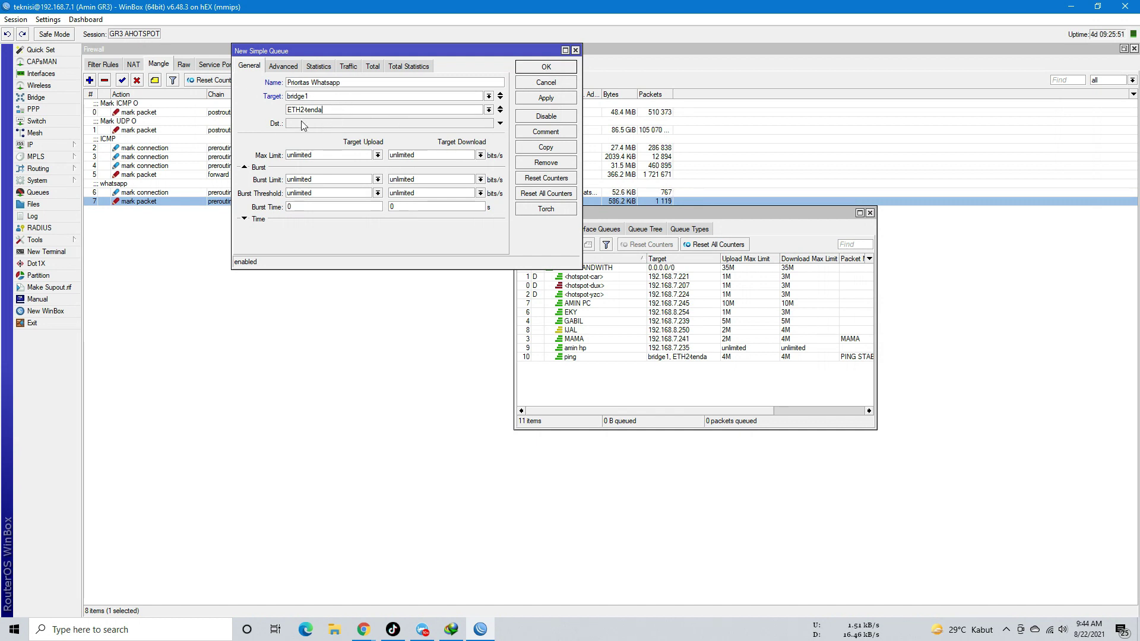
Assign the packet mark Traffic Whatsapp to the new queue.
left_click(291, 66)
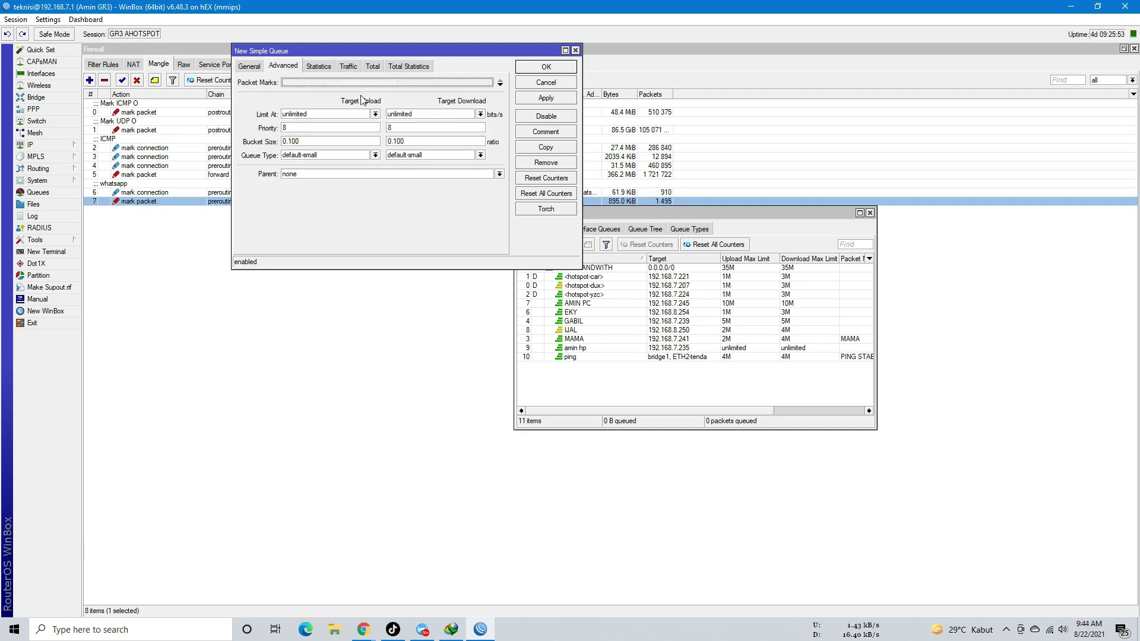
left_click(500, 84)
left_click(488, 83)
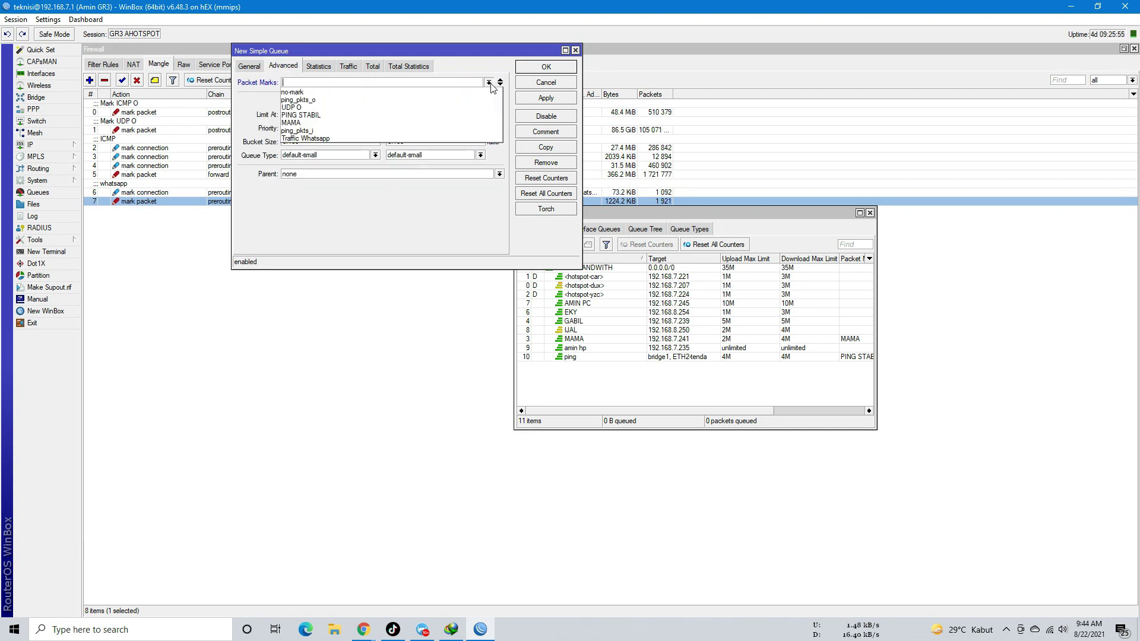
left_click(360, 139)
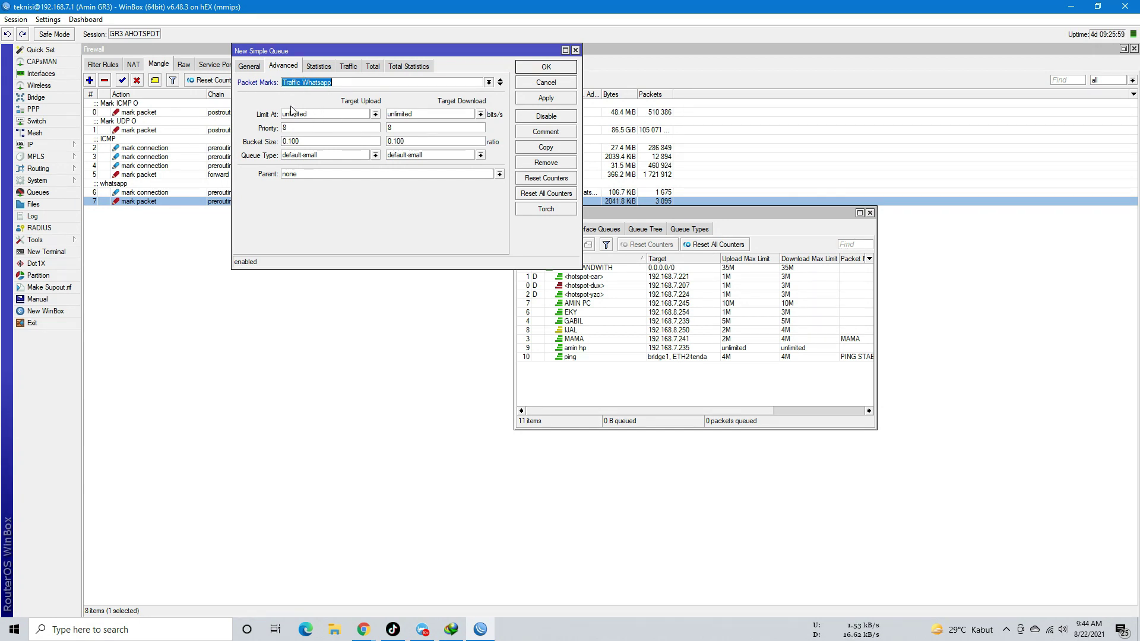
Set the queue's priority to 2 for both upload and download.
left_click(281, 126)
key("BackSpace")
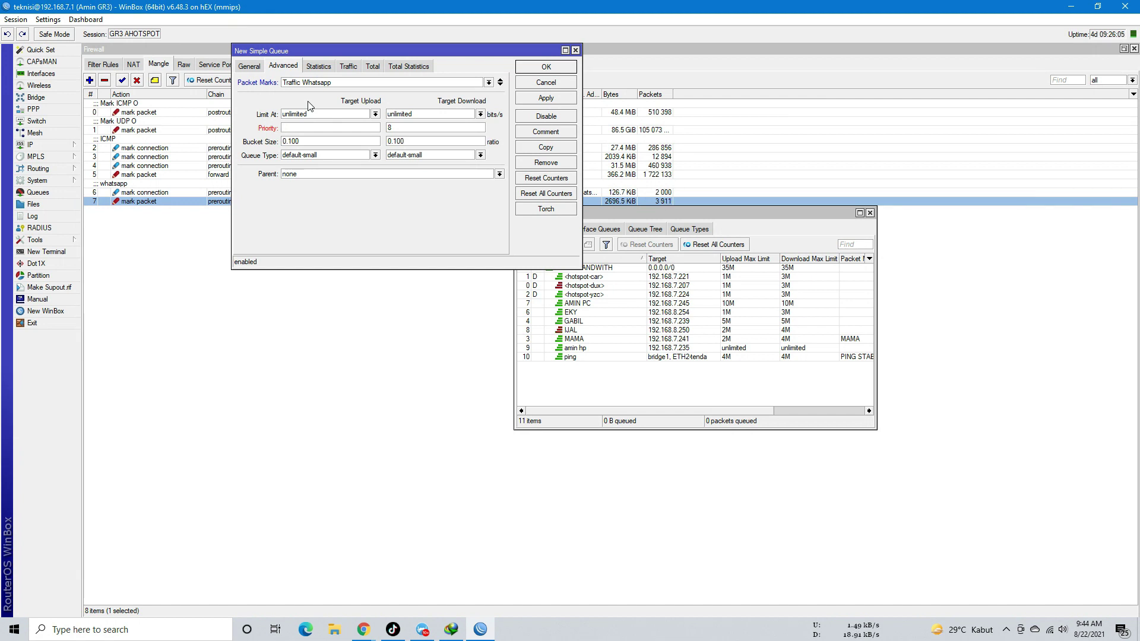
type("1")
key("BackSpace")
type("1")
double_click(292, 126)
type("2")
left_click(321, 127)
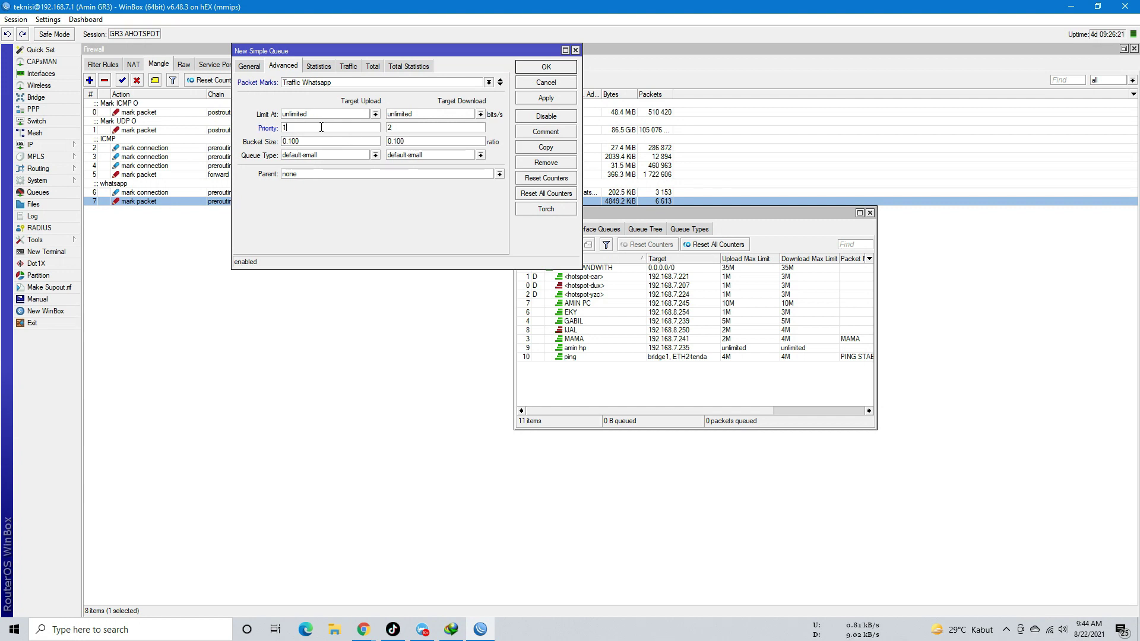
Set the queue type to pcq-upload-default for upload and pcq-download-default for download.
left_click(340, 156)
left_click(347, 219)
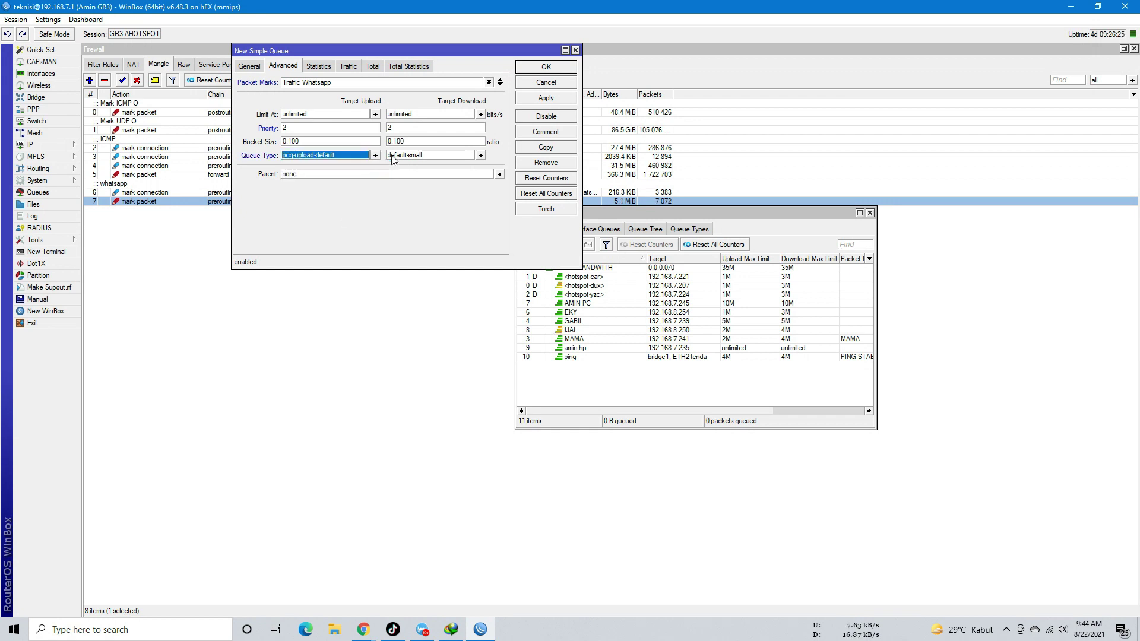
left_click(417, 155)
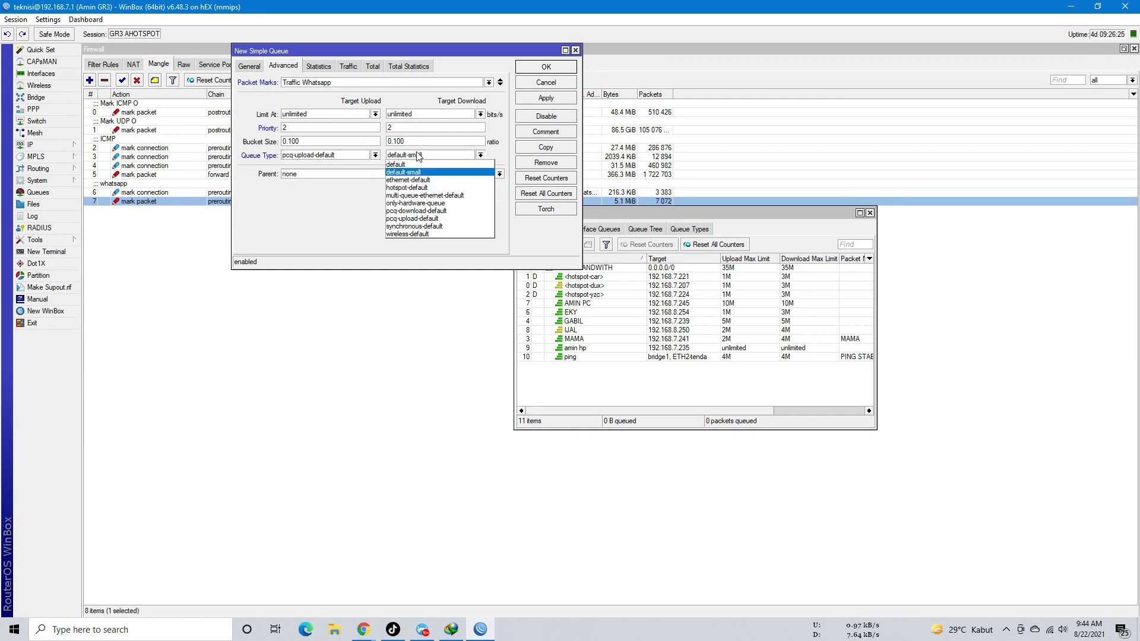
left_click(416, 211)
Set TOTAL BANDWITH as the queue's parent and save the queue.
left_click(373, 174)
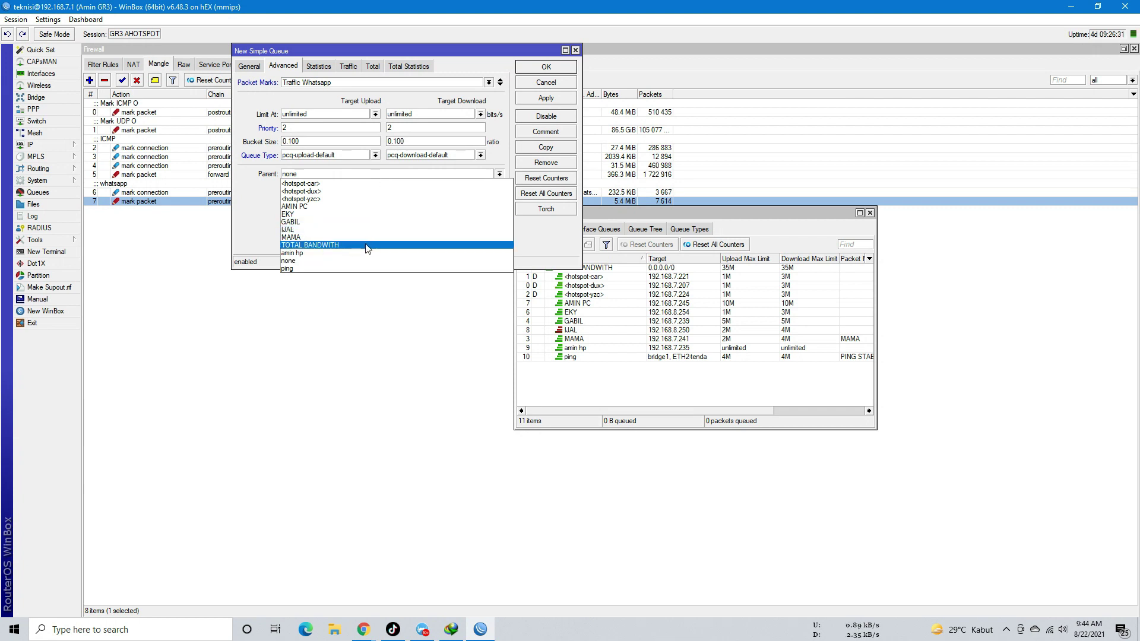
left_click(453, 57)
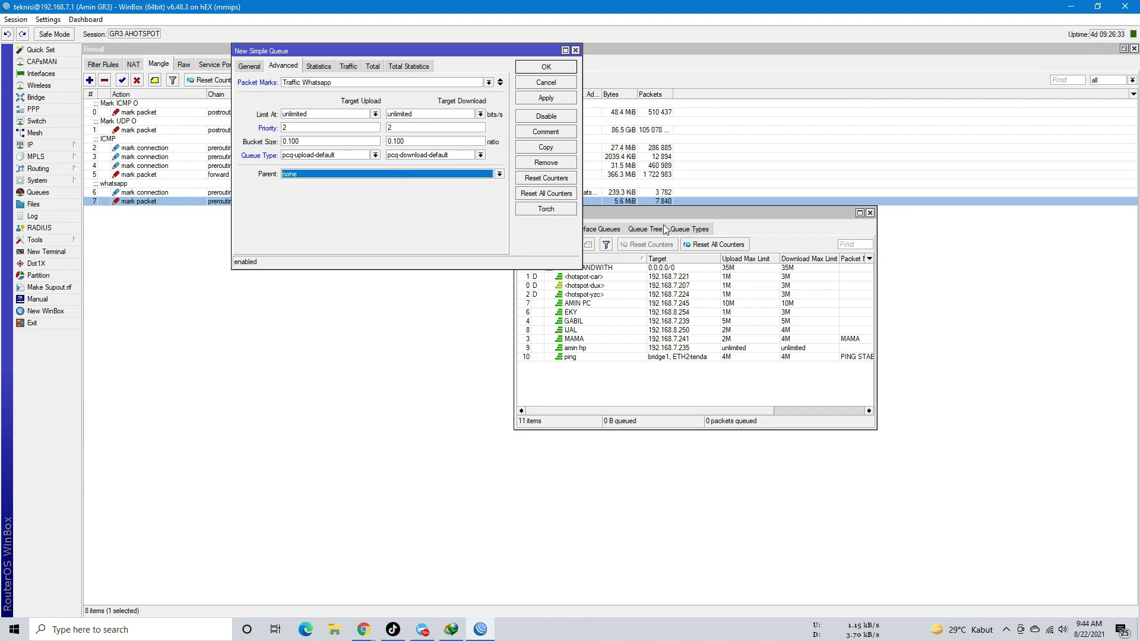
left_click_drag(530, 53, 465, 170)
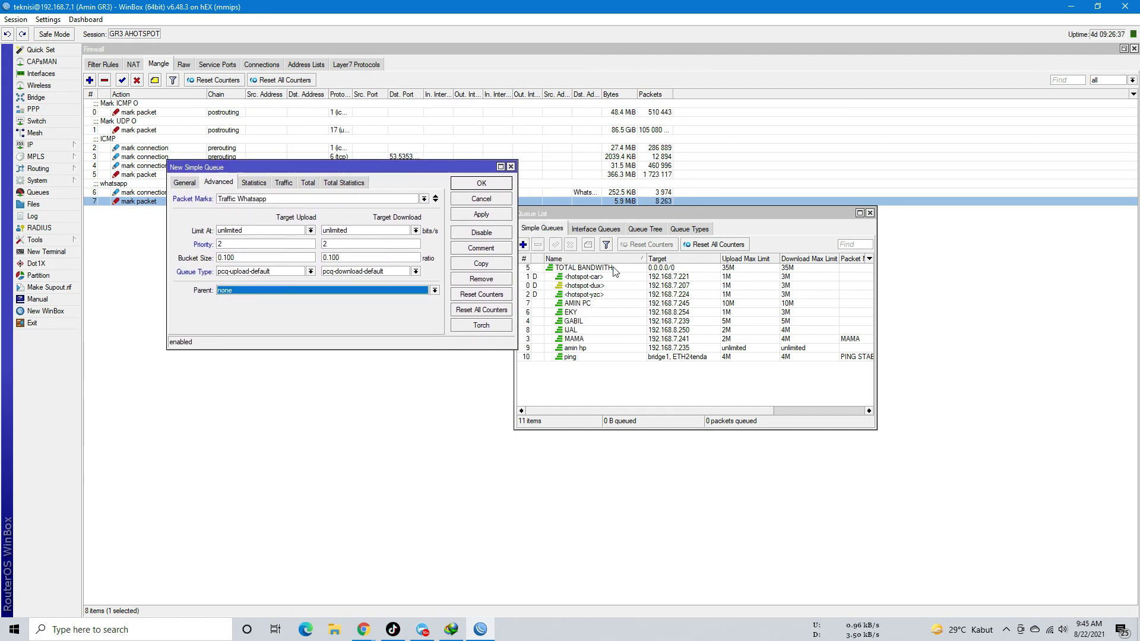
left_click(436, 291)
left_click(330, 361)
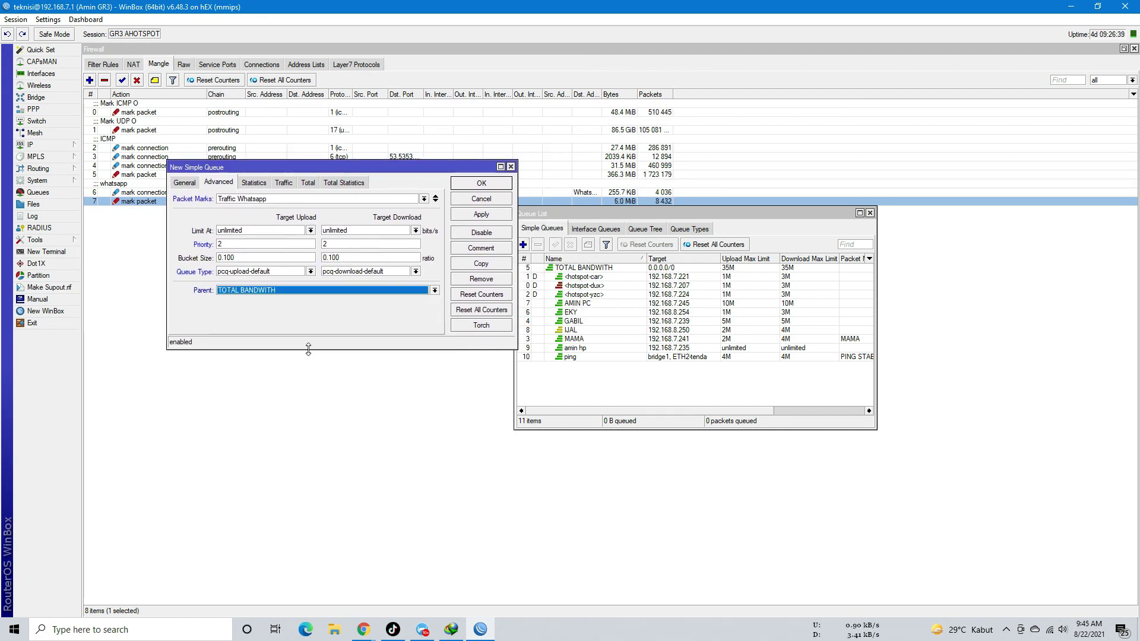
left_click(493, 215)
left_click(283, 184)
left_click(267, 184)
left_click(235, 182)
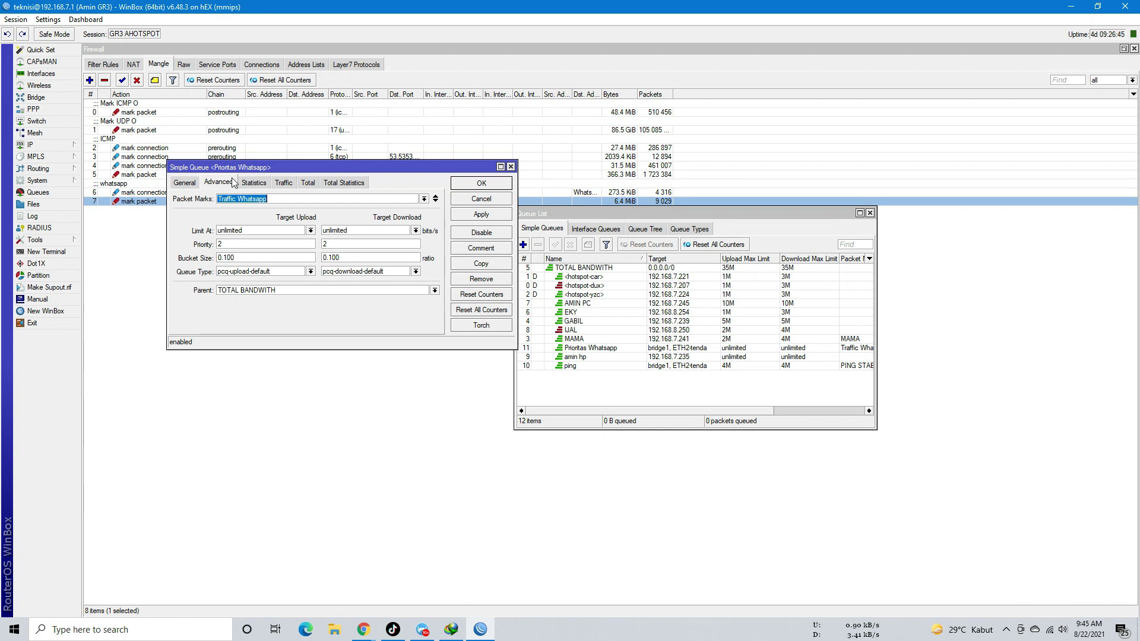
left_click(481, 184)
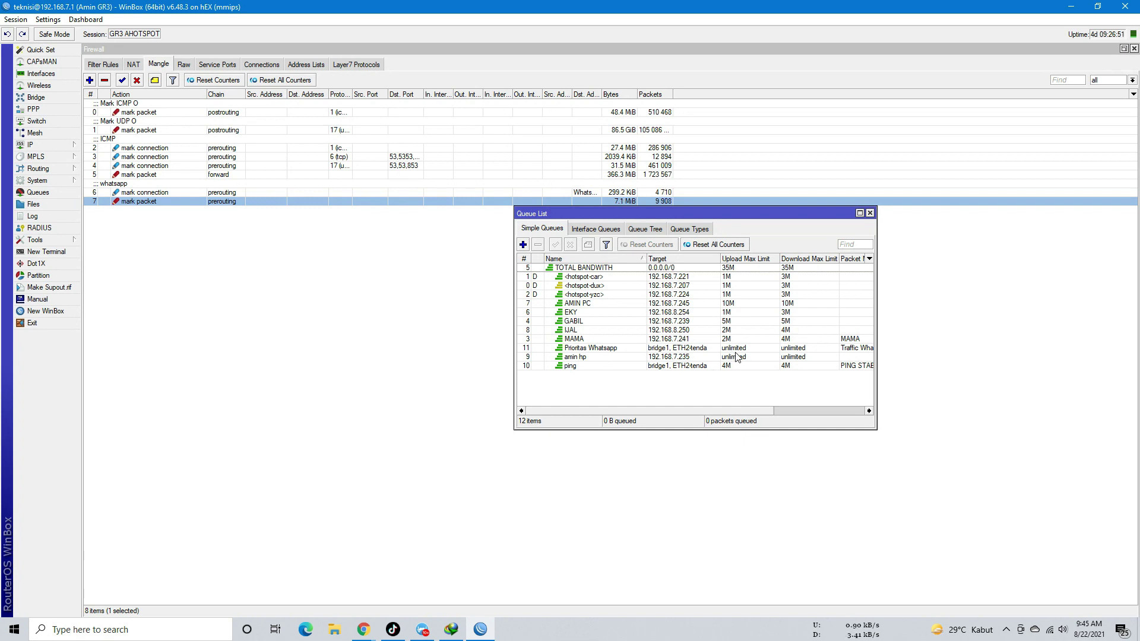
Review the packet marks in the simple queue list, and the firewall's filter and mangle rules.
left_click_drag(688, 410, 770, 409)
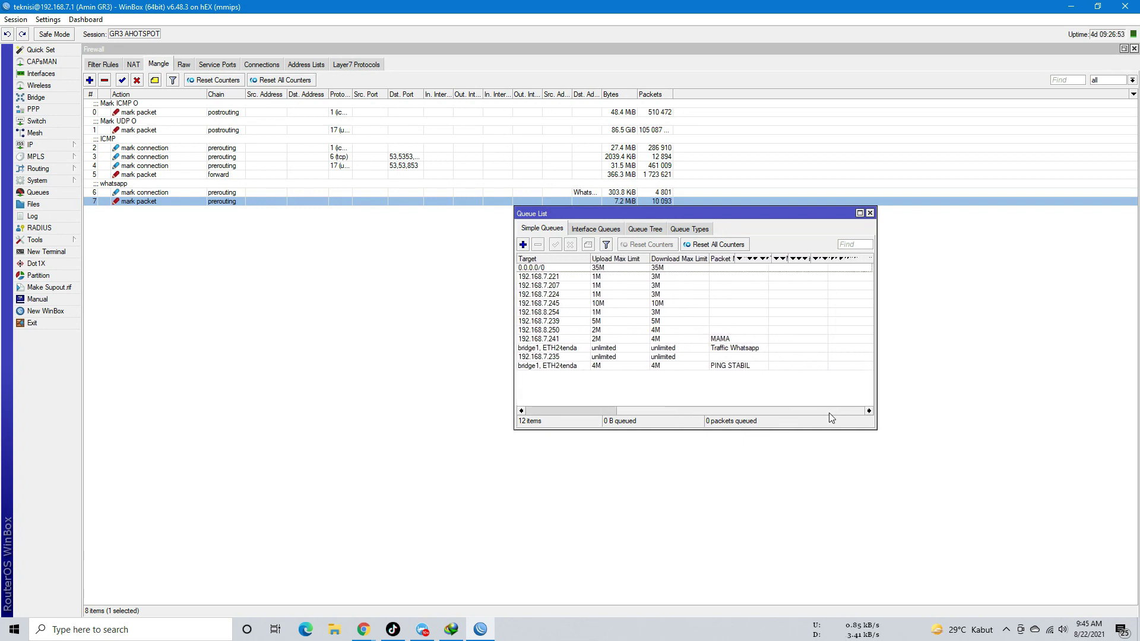
left_click(730, 411)
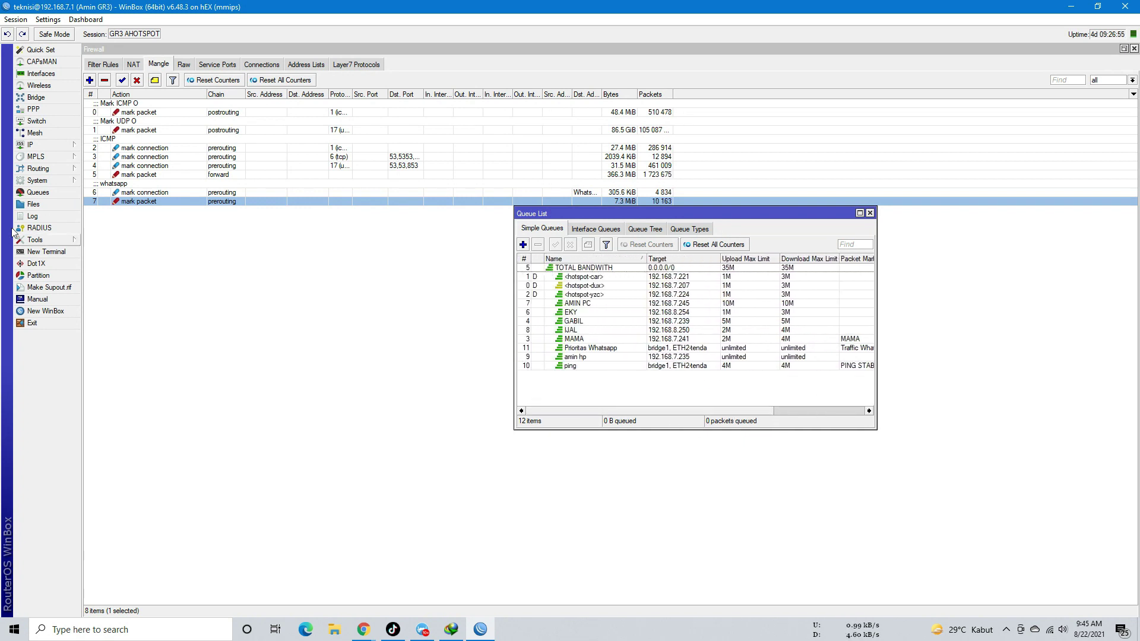
left_click(41, 144)
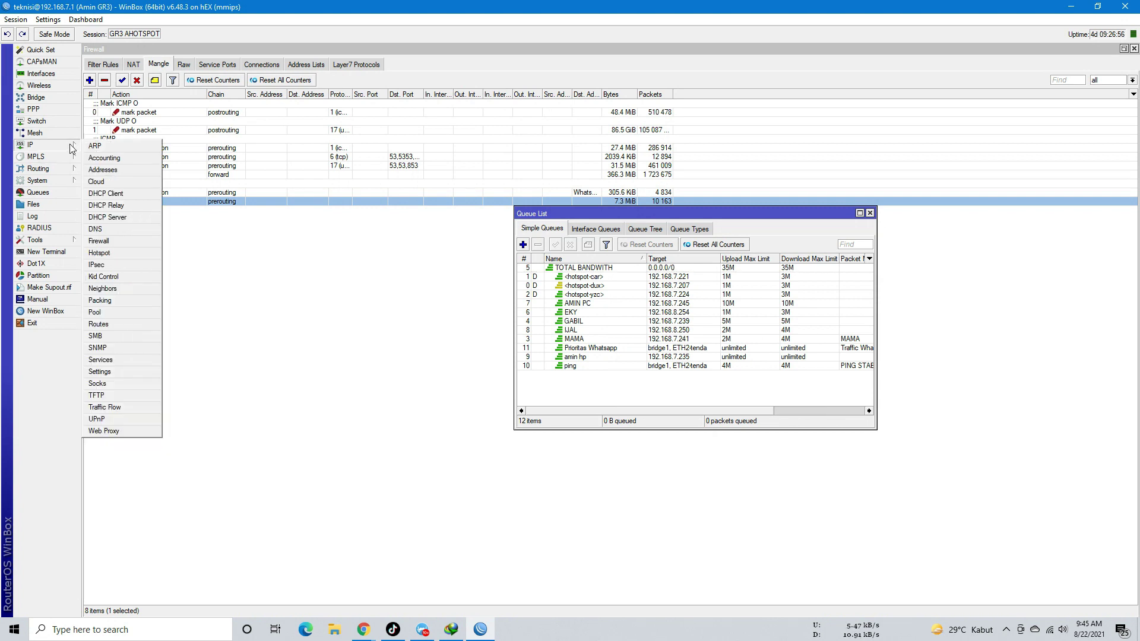
left_click(140, 241)
left_click(92, 63)
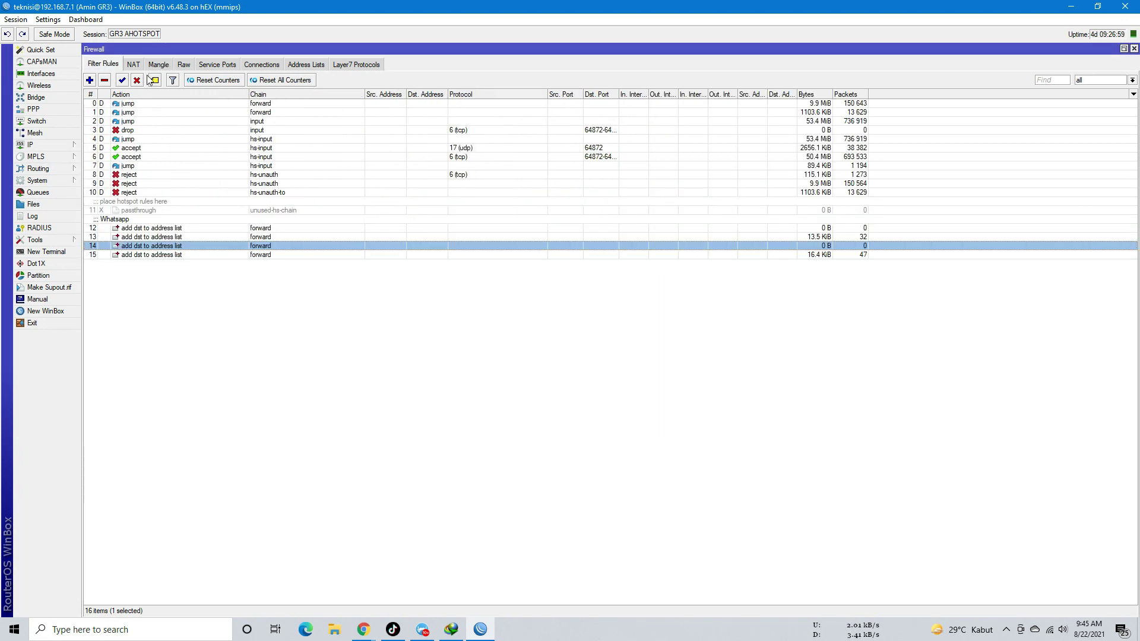
left_click(161, 67)
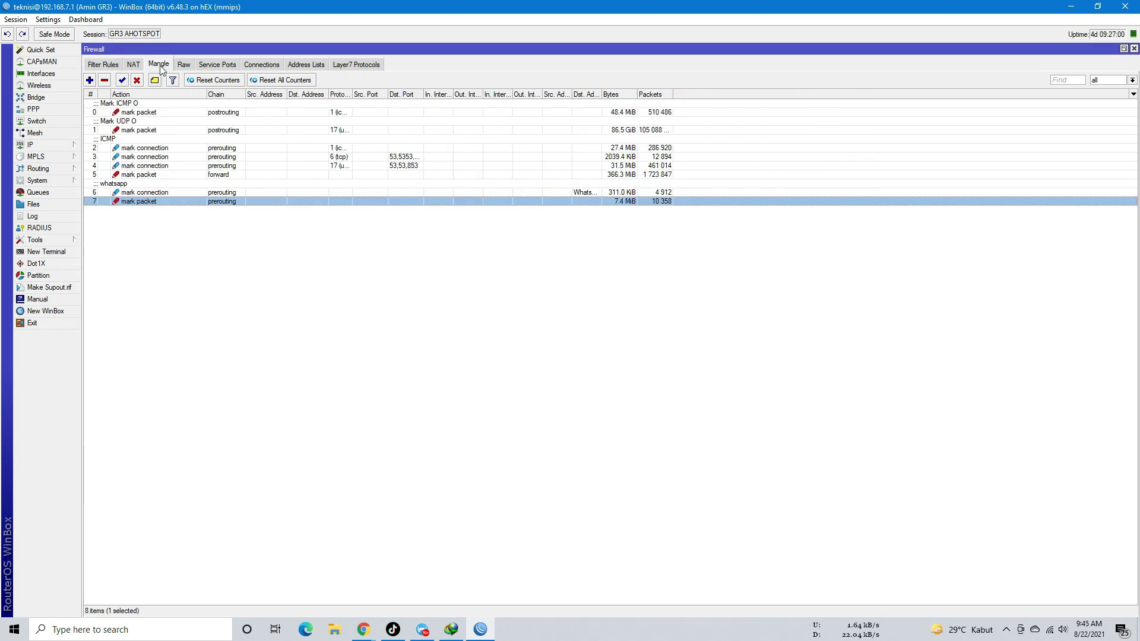
Set the Prioritas Whatsapp queue's max limit to 5M for upload and download, and apply the change.
left_click(48, 191)
left_click(618, 356)
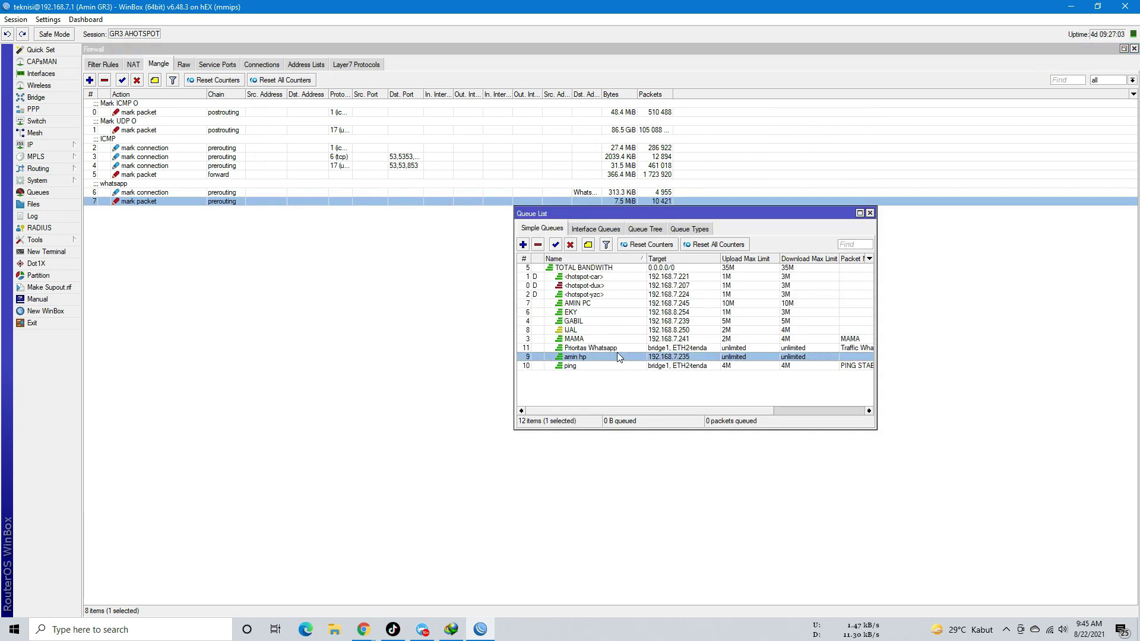
left_click(623, 339)
double_click(617, 347)
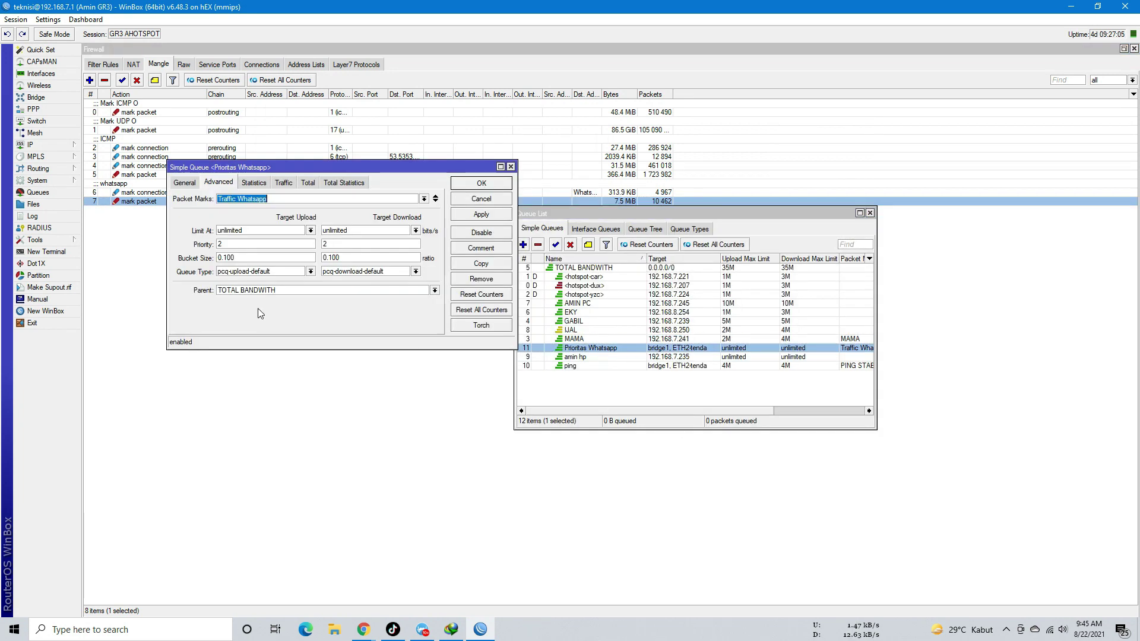
left_click(284, 183)
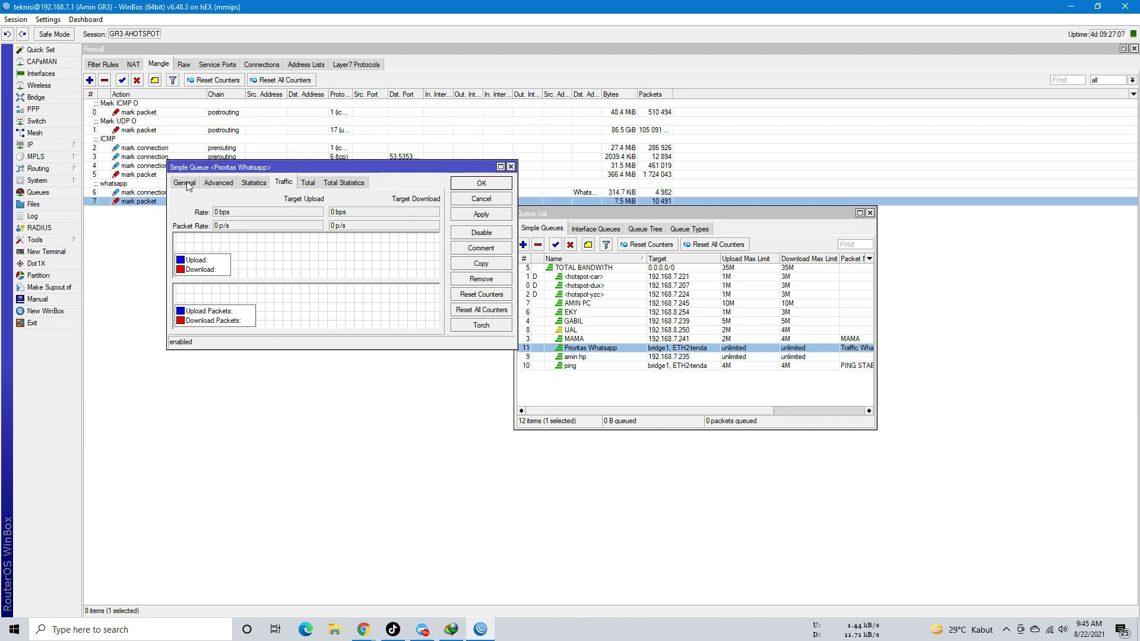
left_click(184, 182)
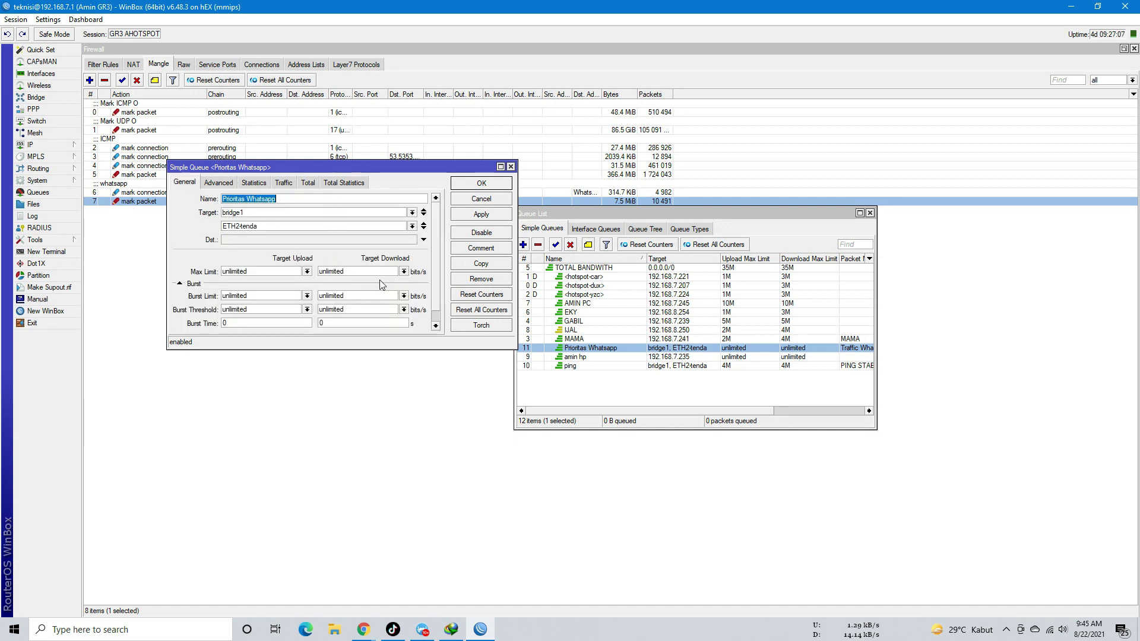
left_click(307, 273)
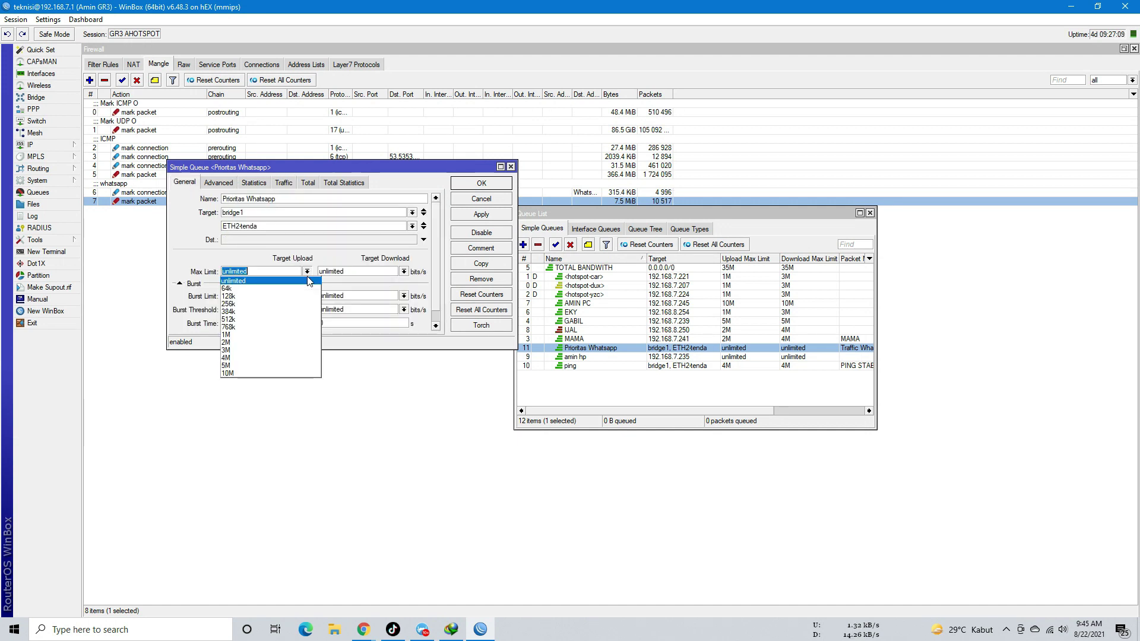
left_click(287, 366)
left_click(404, 271)
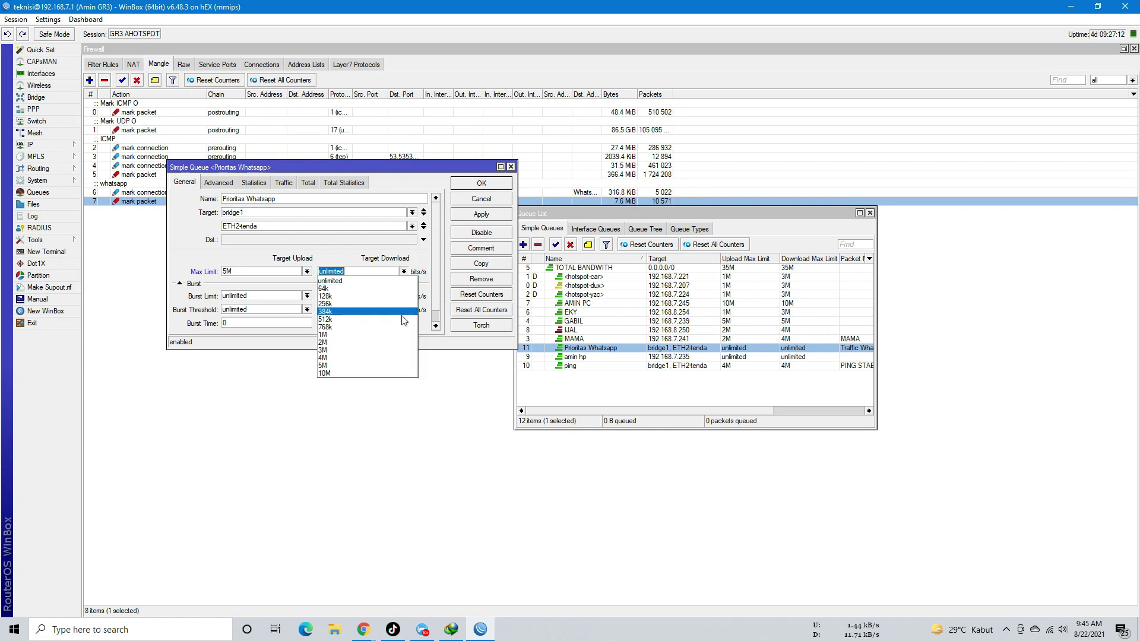
left_click(398, 366)
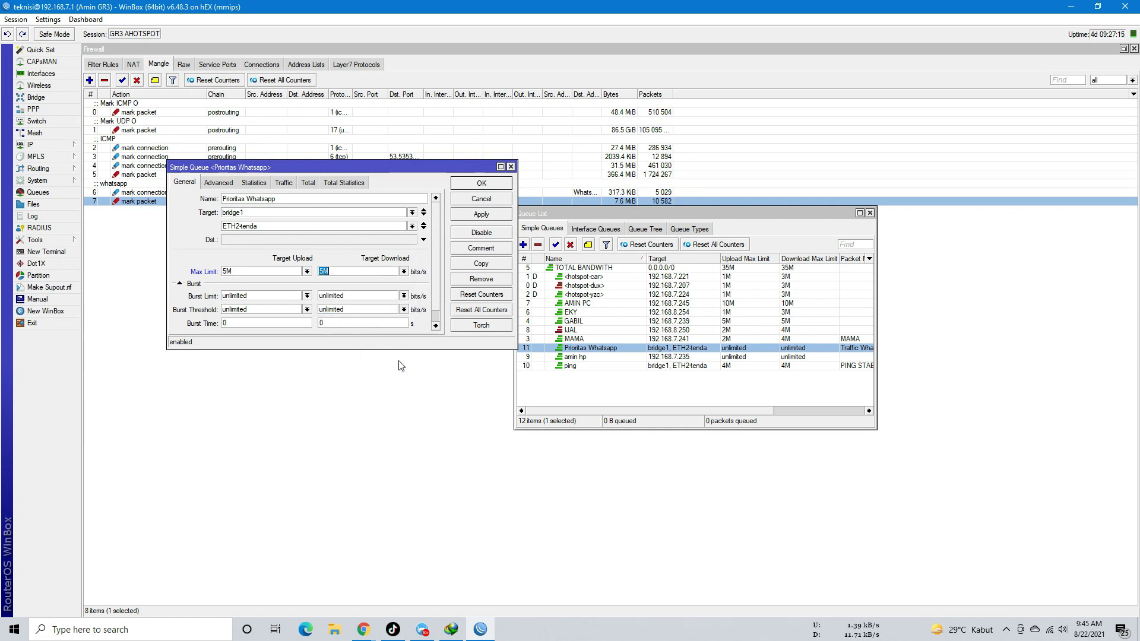
left_click(473, 215)
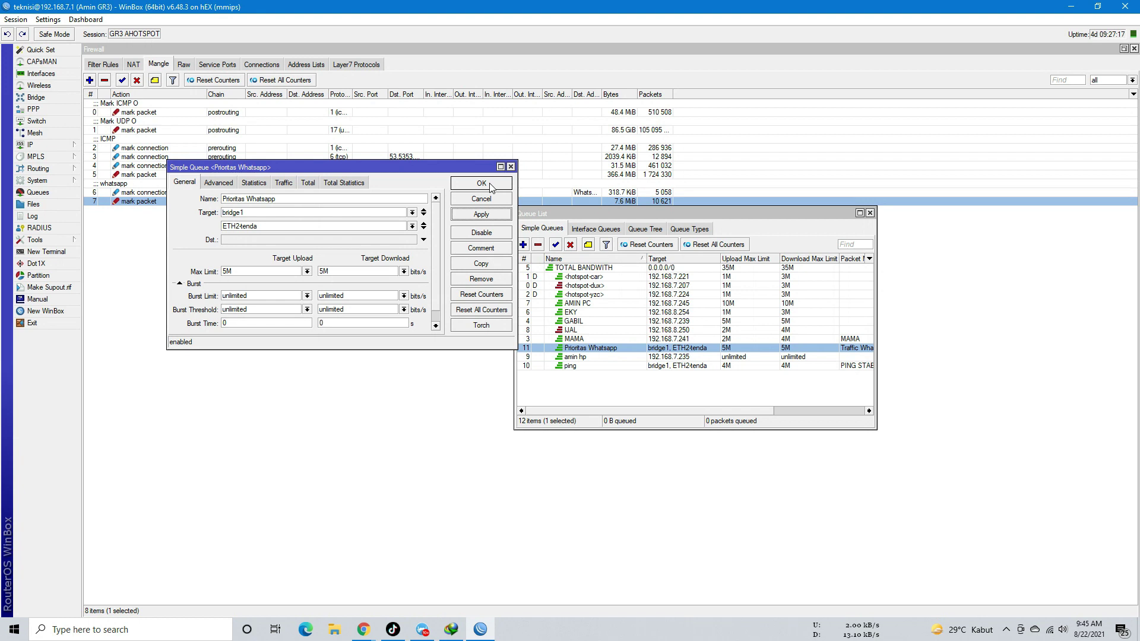
Close the Prioritas Whatsapp queue's settings with the changes saved, and reopen it to check its statistics and traffic.
left_click(490, 188)
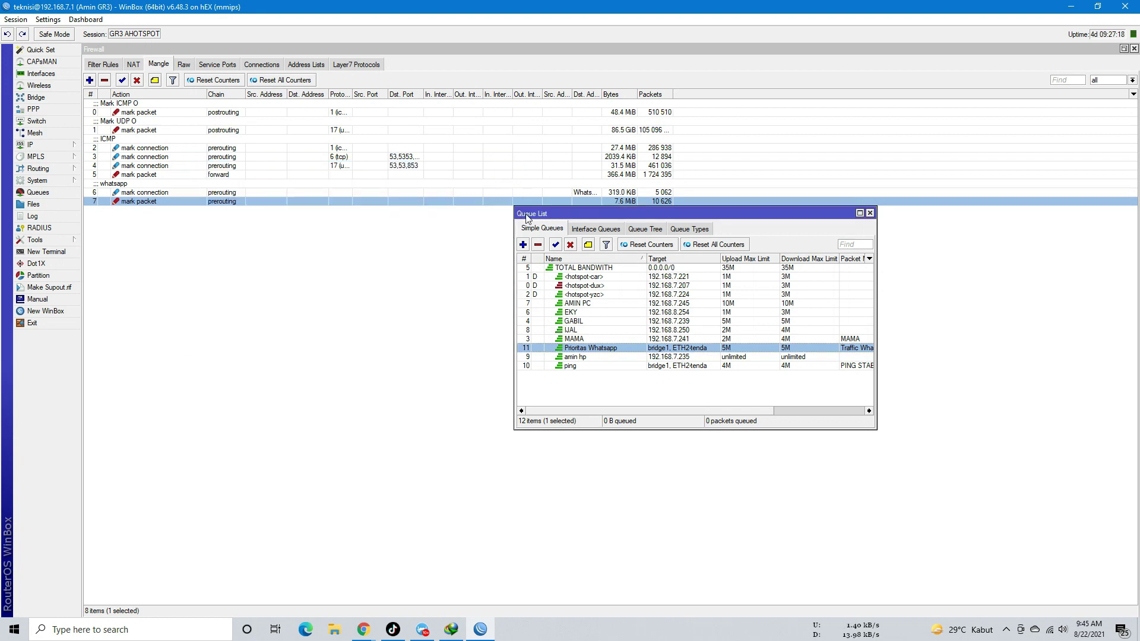
double_click(725, 349)
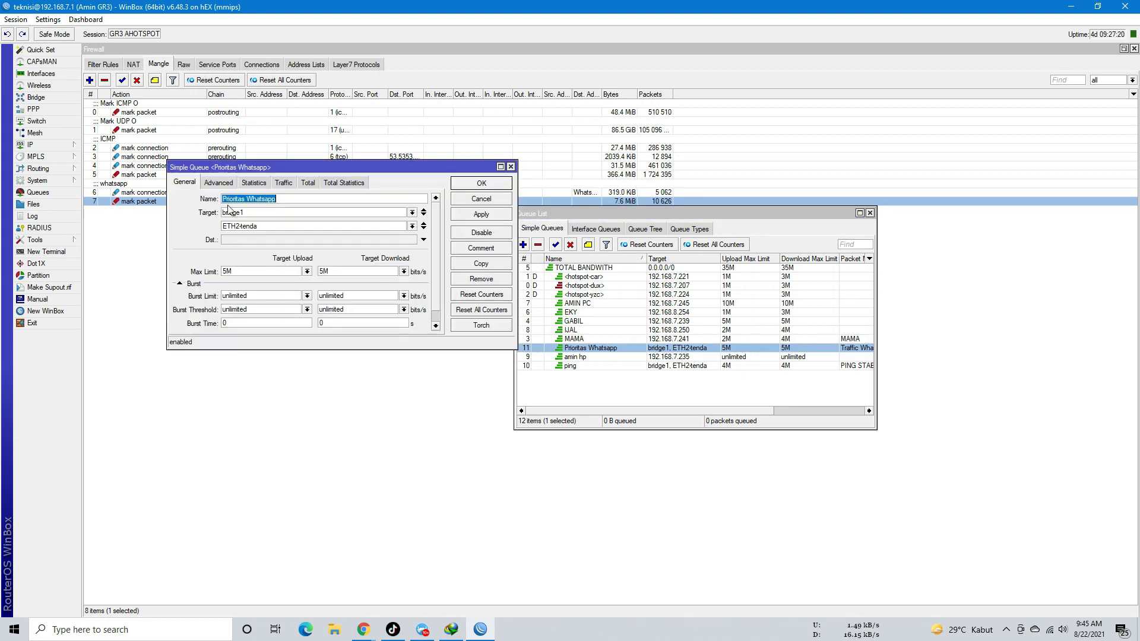
left_click(254, 182)
left_click(283, 182)
left_click(254, 183)
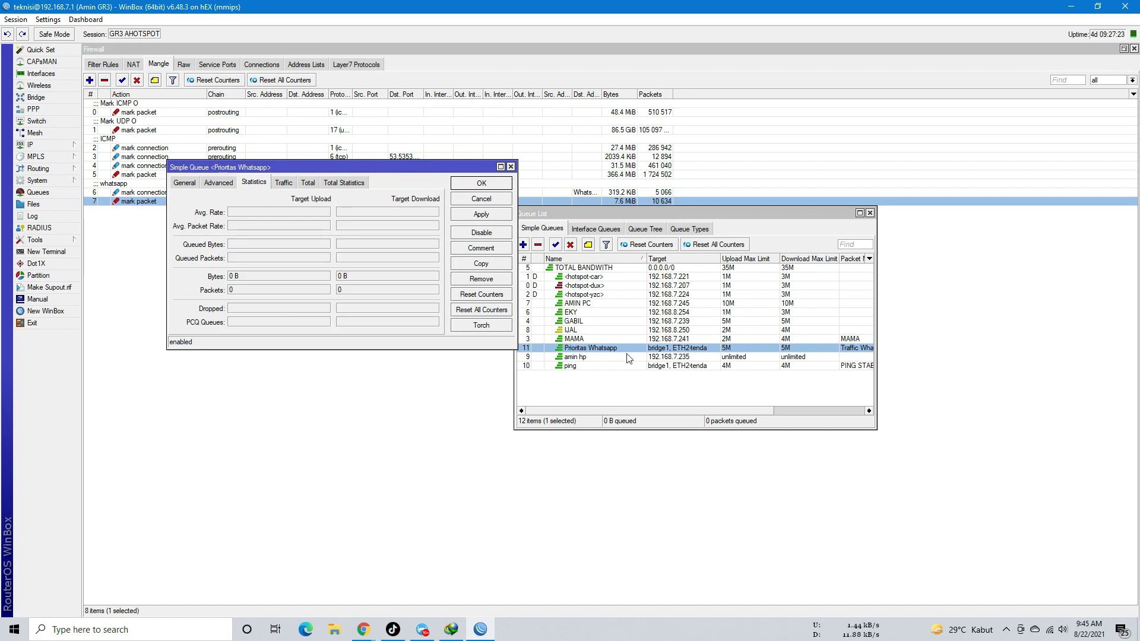
Examine the ping queue's traffic and its packet mark, priority, queue type and parent settings.
double_click(646, 367)
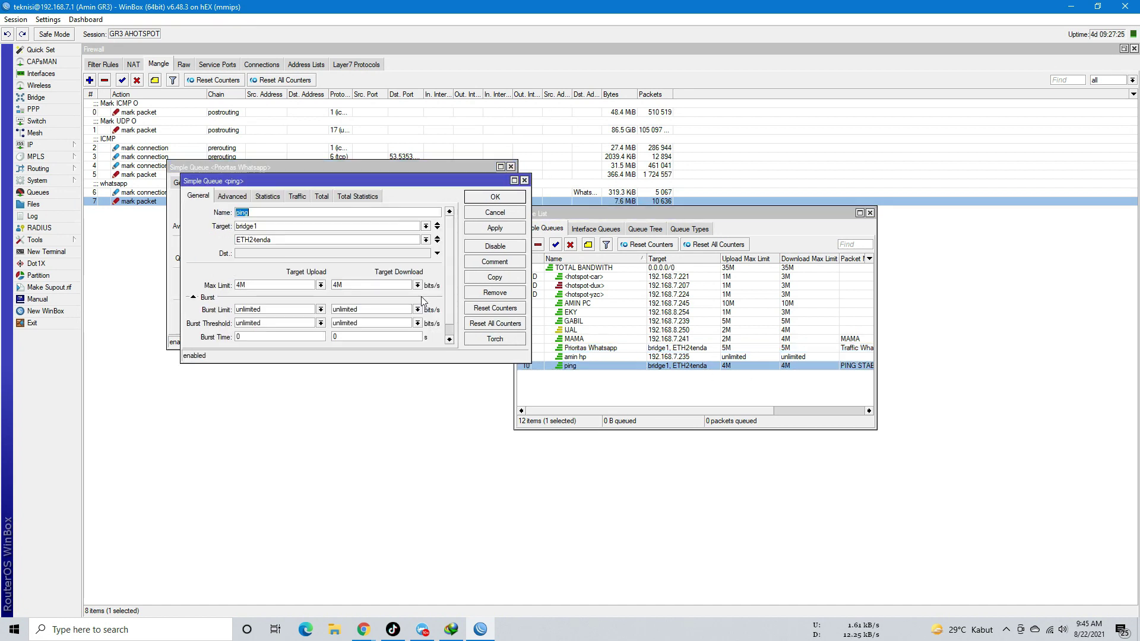
left_click(296, 196)
left_click(245, 196)
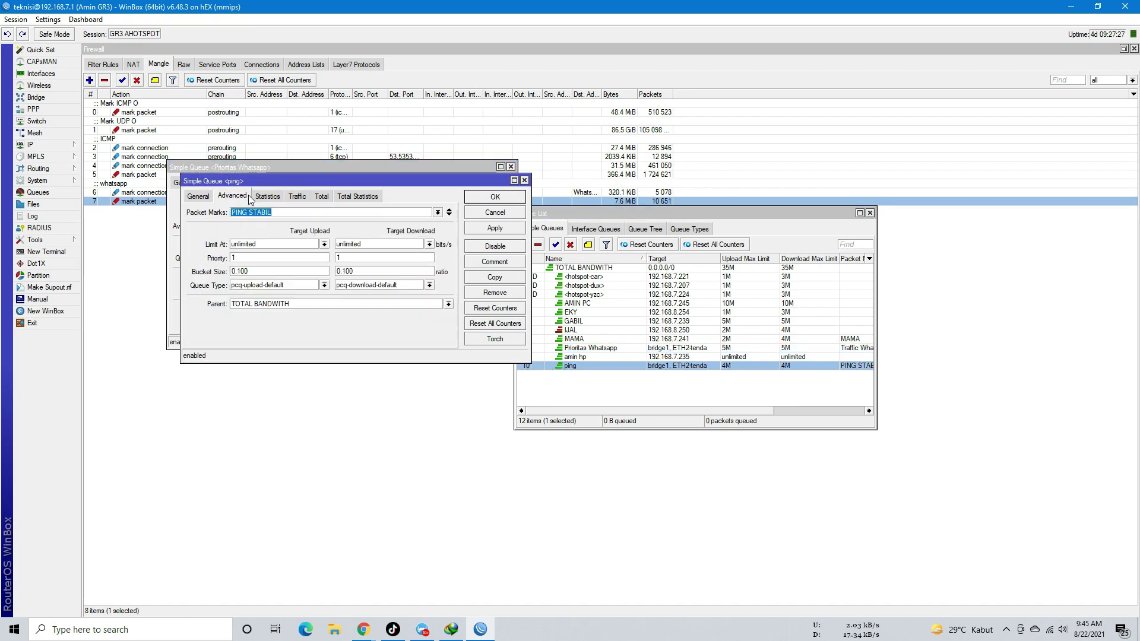
left_click(524, 180)
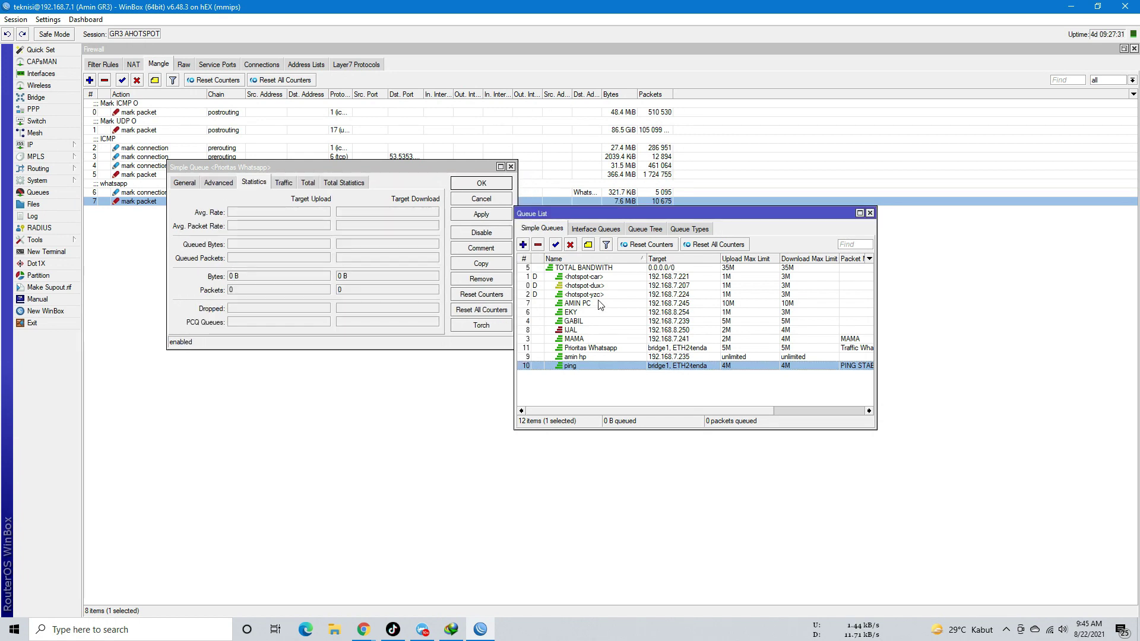
Review the general and advanced settings of the Prioritas Whatsapp queue, and close it without changes.
double_click(591, 348)
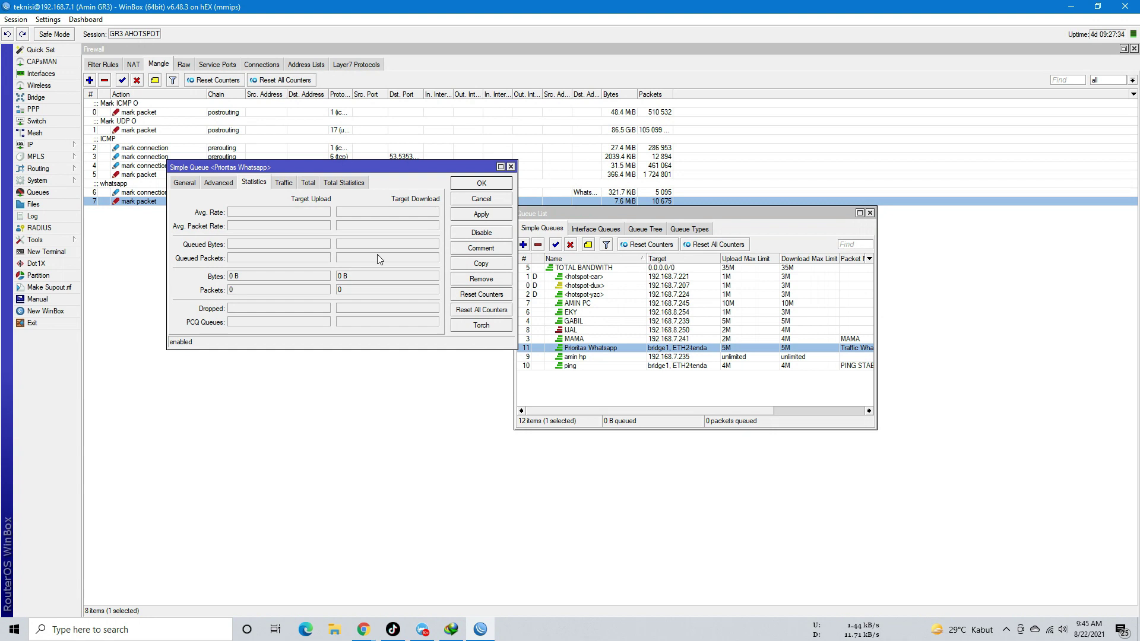
left_click(222, 182)
left_click(191, 184)
left_click(227, 183)
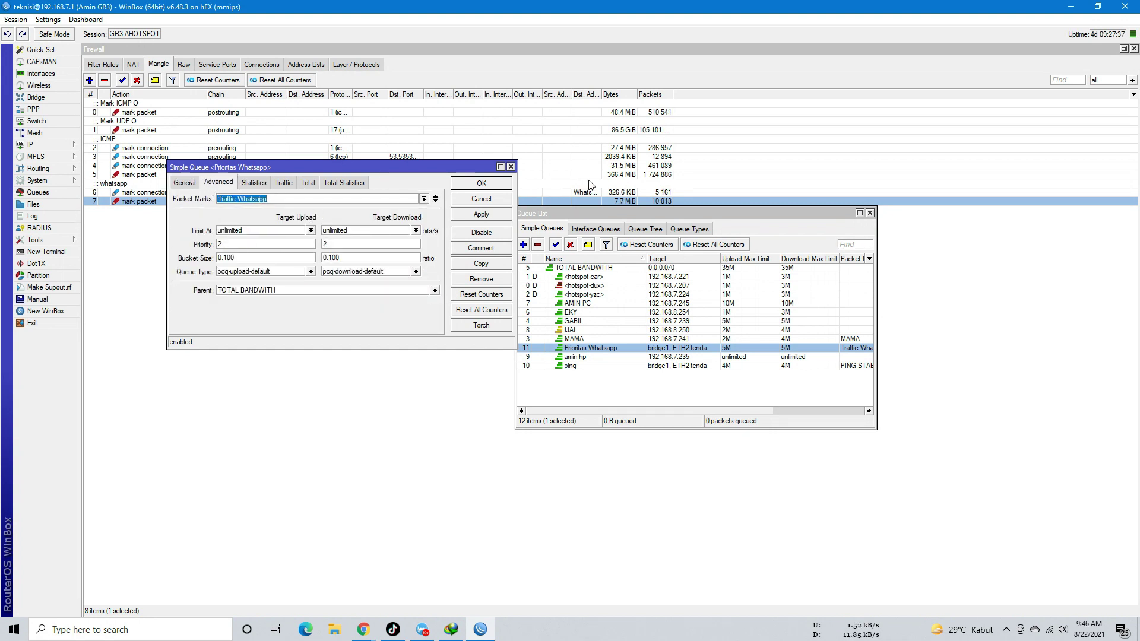
left_click(511, 167)
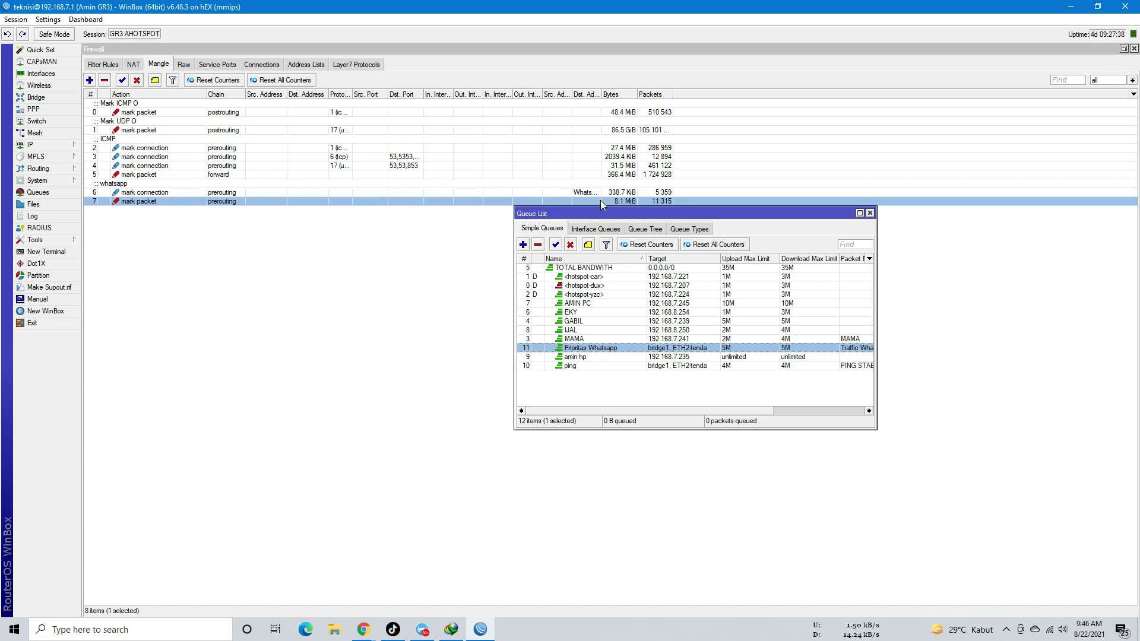
Look through the queue tree and the simple queues, and return to the firewall's mangle rules.
left_click(655, 229)
left_click(541, 232)
left_click(646, 230)
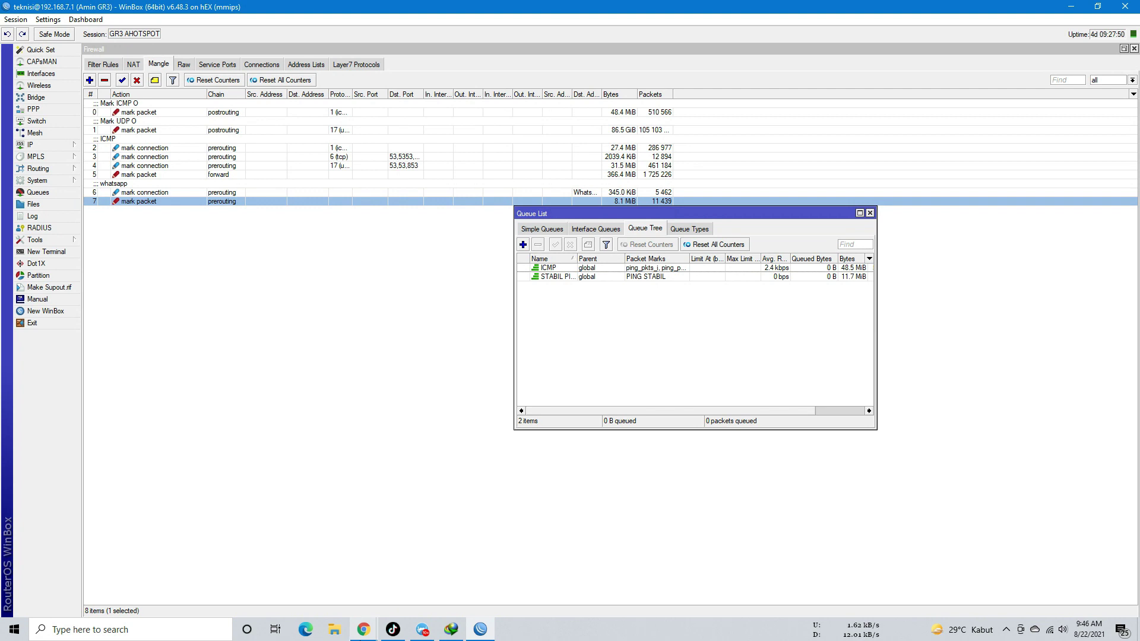
left_click(363, 631)
left_click(612, 572)
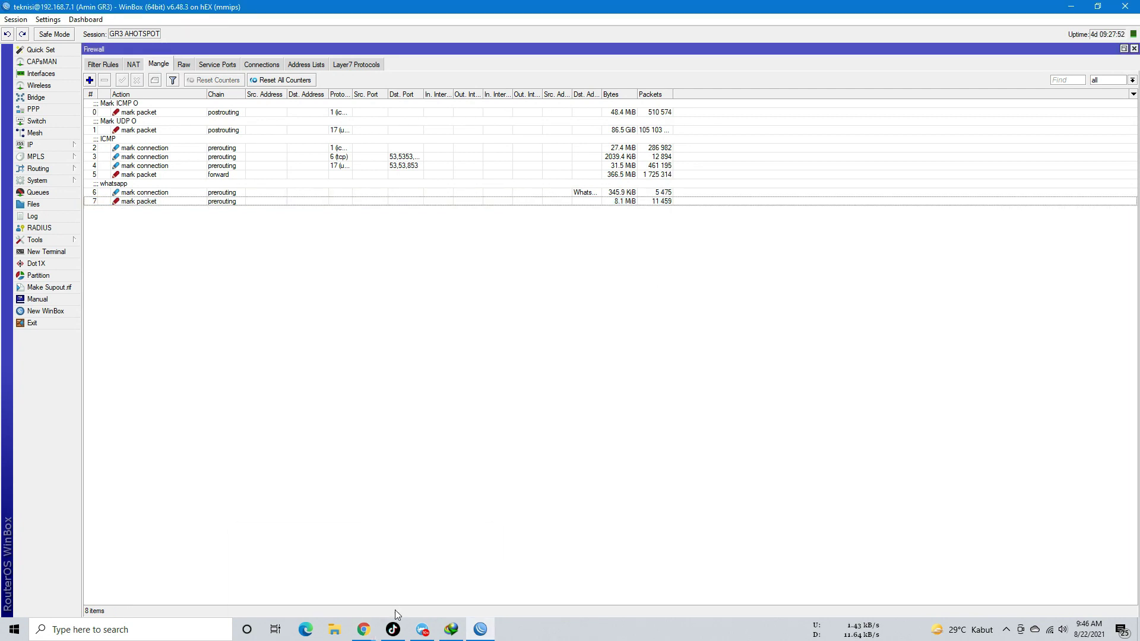